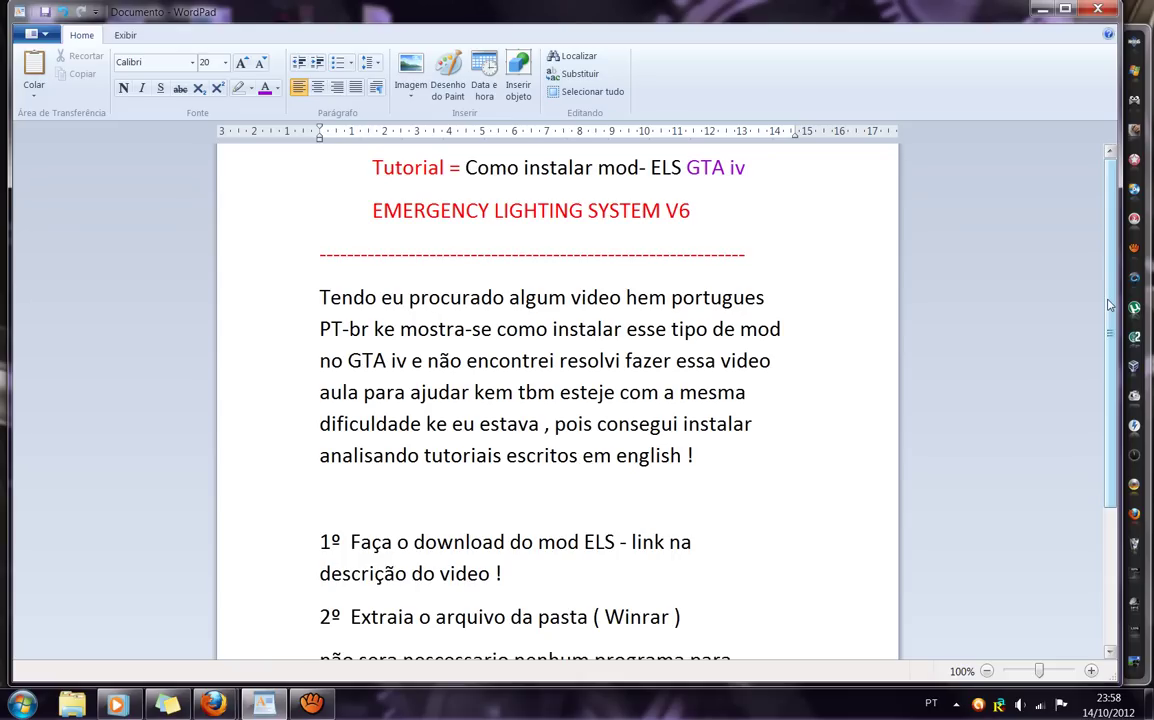
Extract the ASI_-_ELS_EMERGENCY_LIGHTING_SYSTEM_V6 archive directly into its own folder, opopop, on the desktop.
drag(1108, 309, 1108, 411)
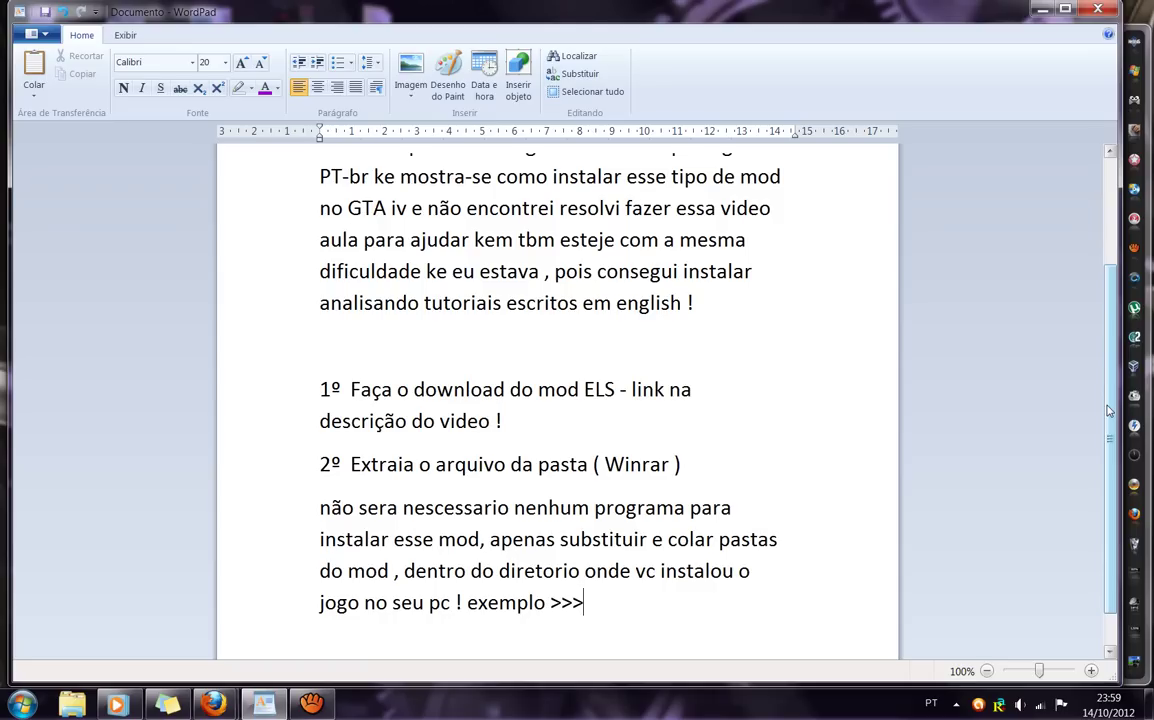
click(1040, 12)
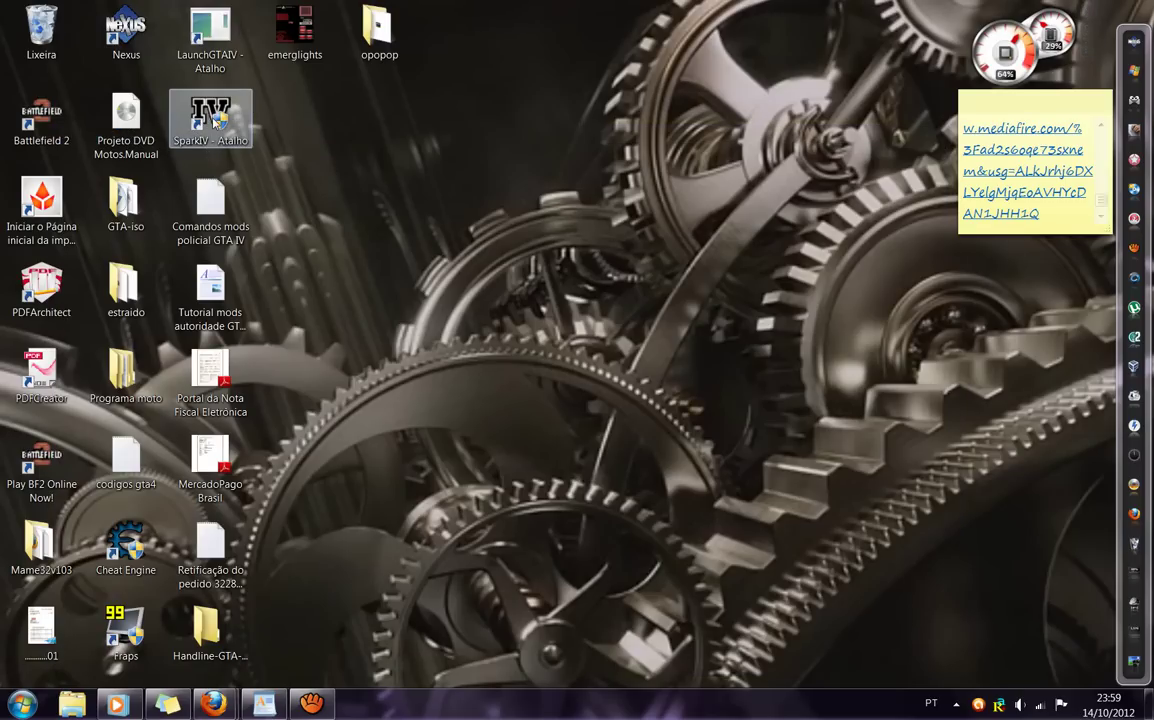
double_click(380, 32)
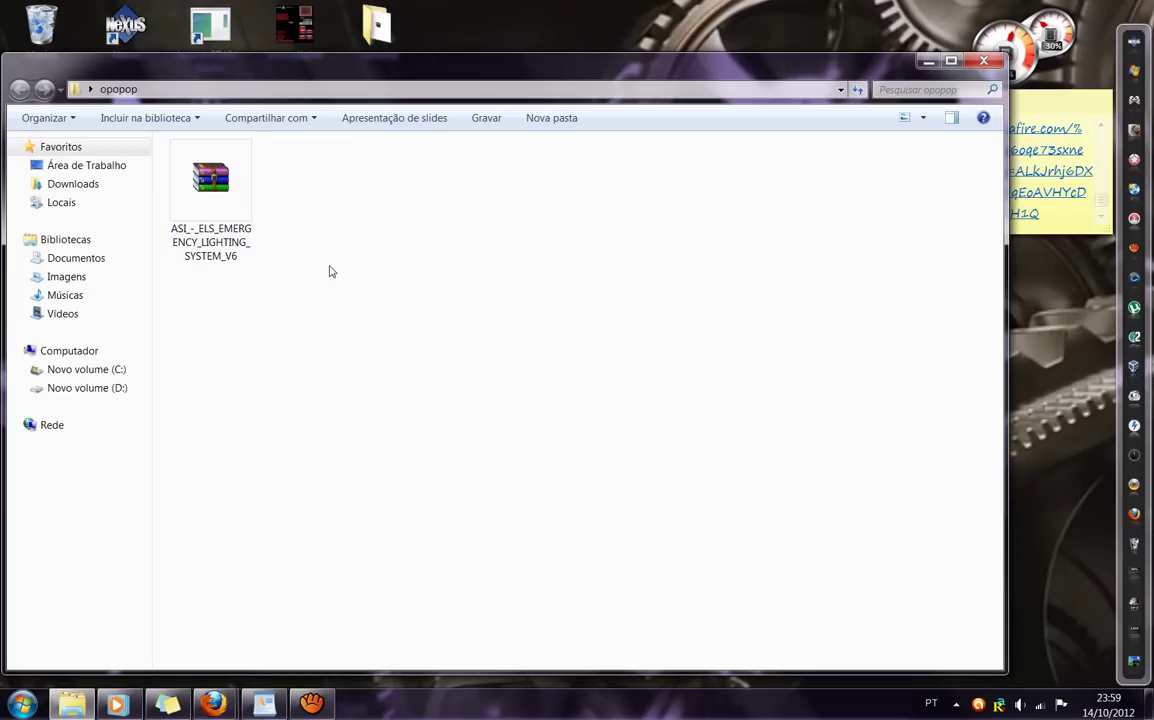
click(229, 211)
right_click(229, 211)
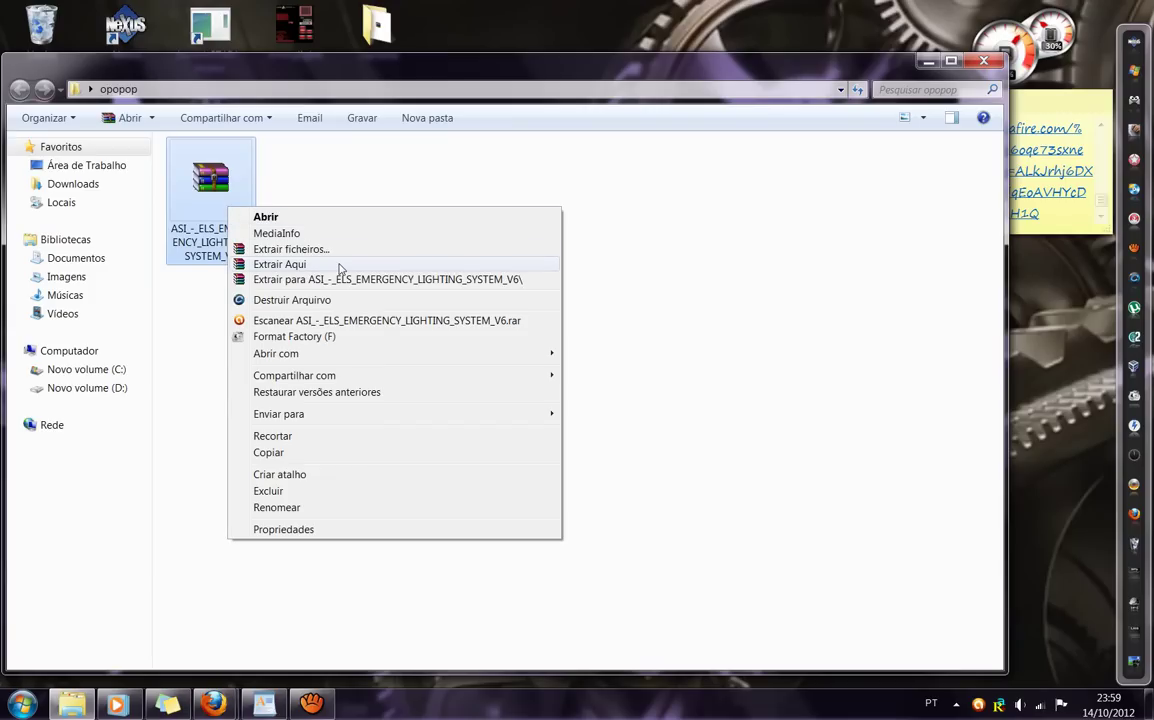
click(340, 266)
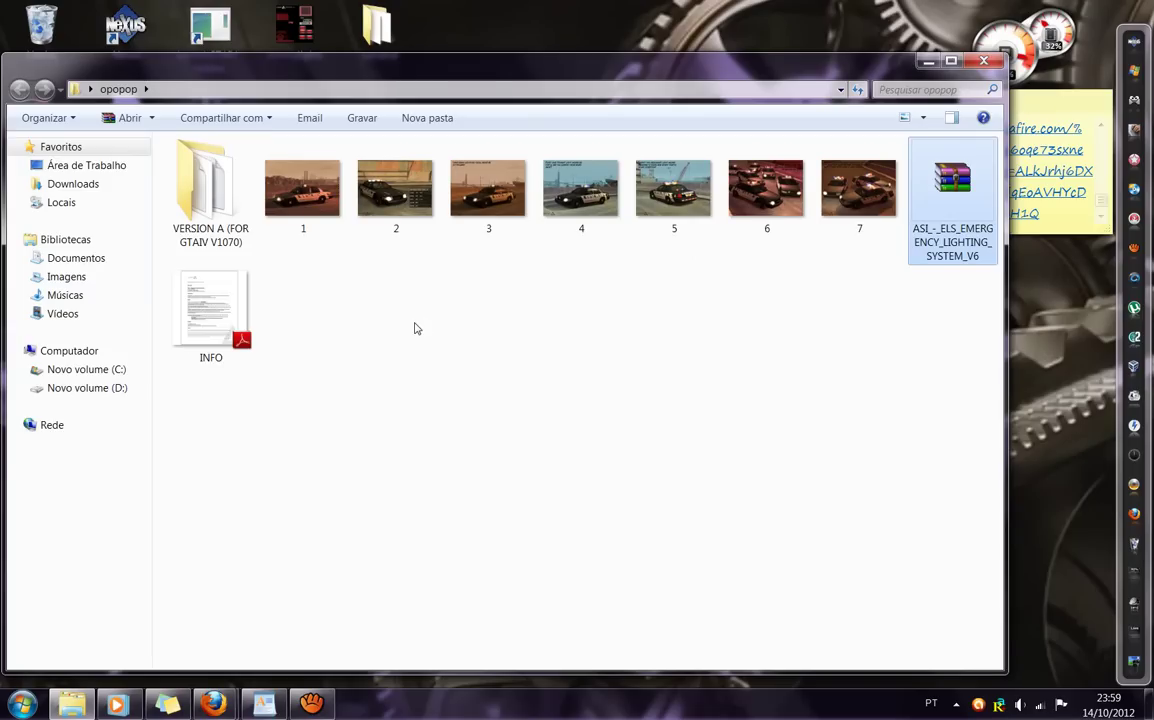
View extracted picture 1 at full size and close the viewer.
click(315, 212)
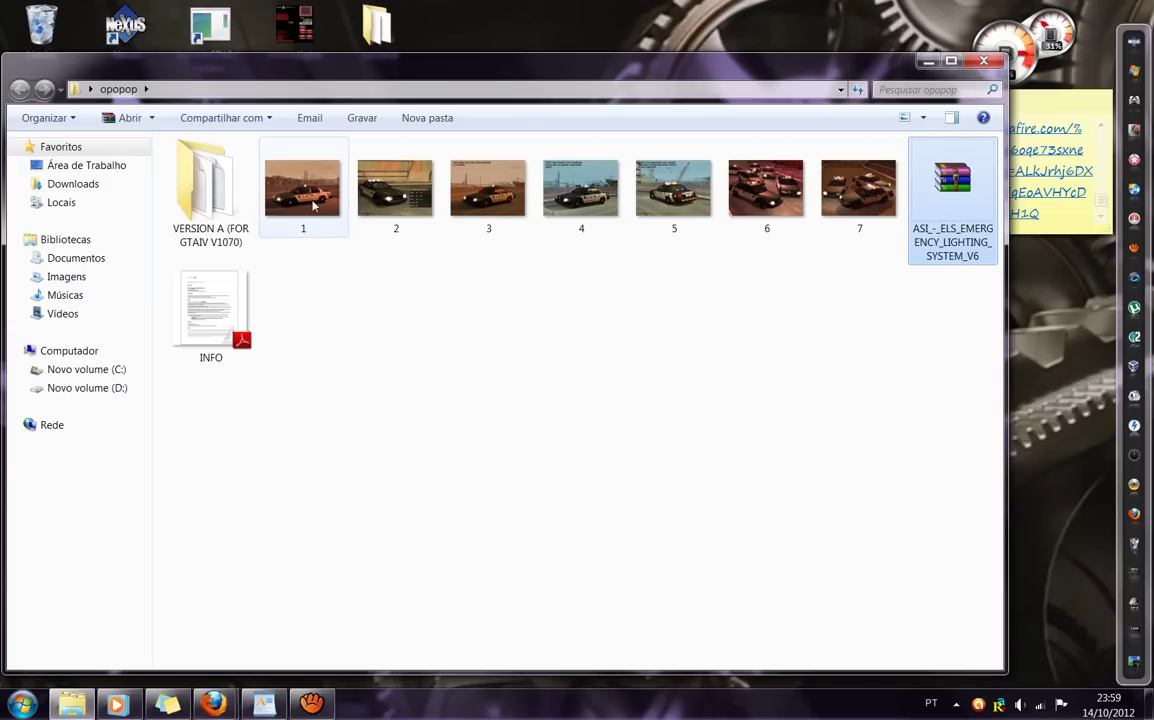
double_click(314, 205)
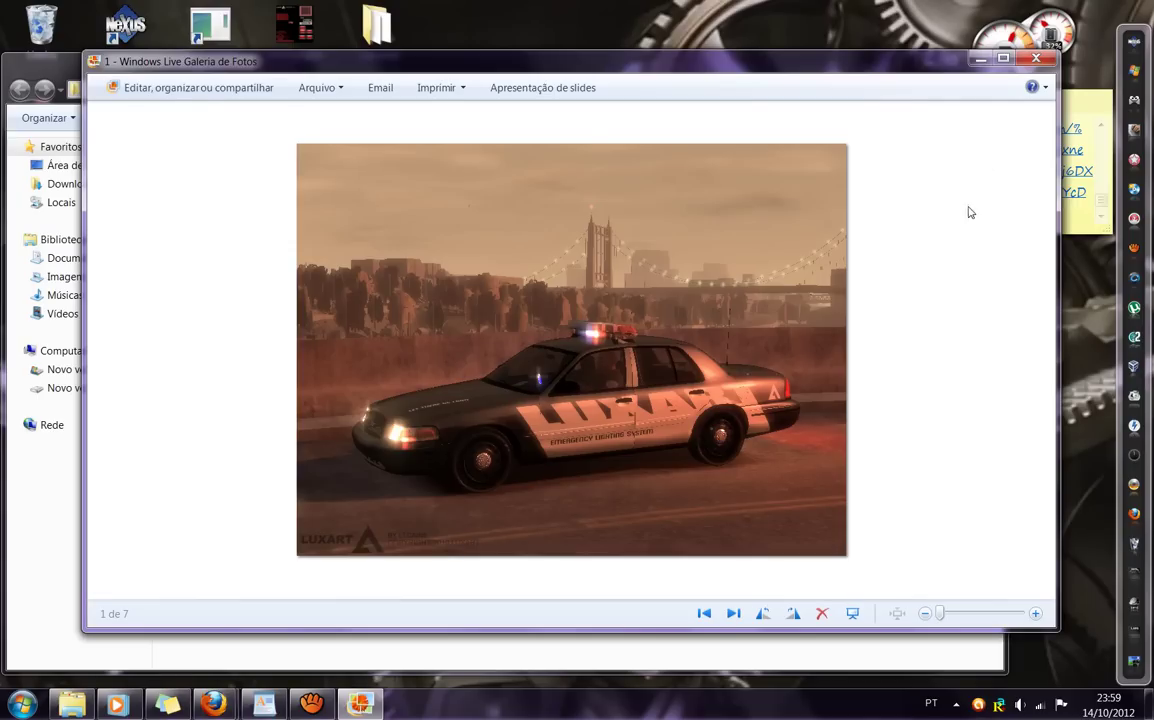
click(1036, 59)
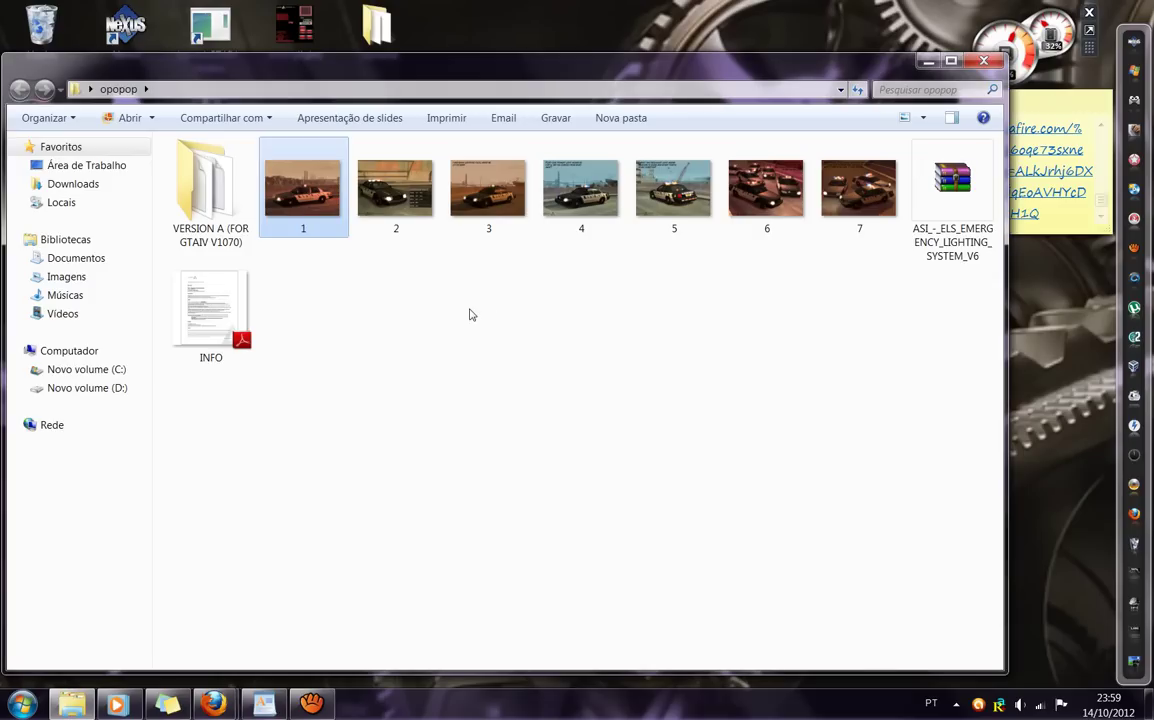
Open the extracted VERSION A (FOR GTAIV V1070) folder and minimize its window to reveal the desktop.
click(396, 310)
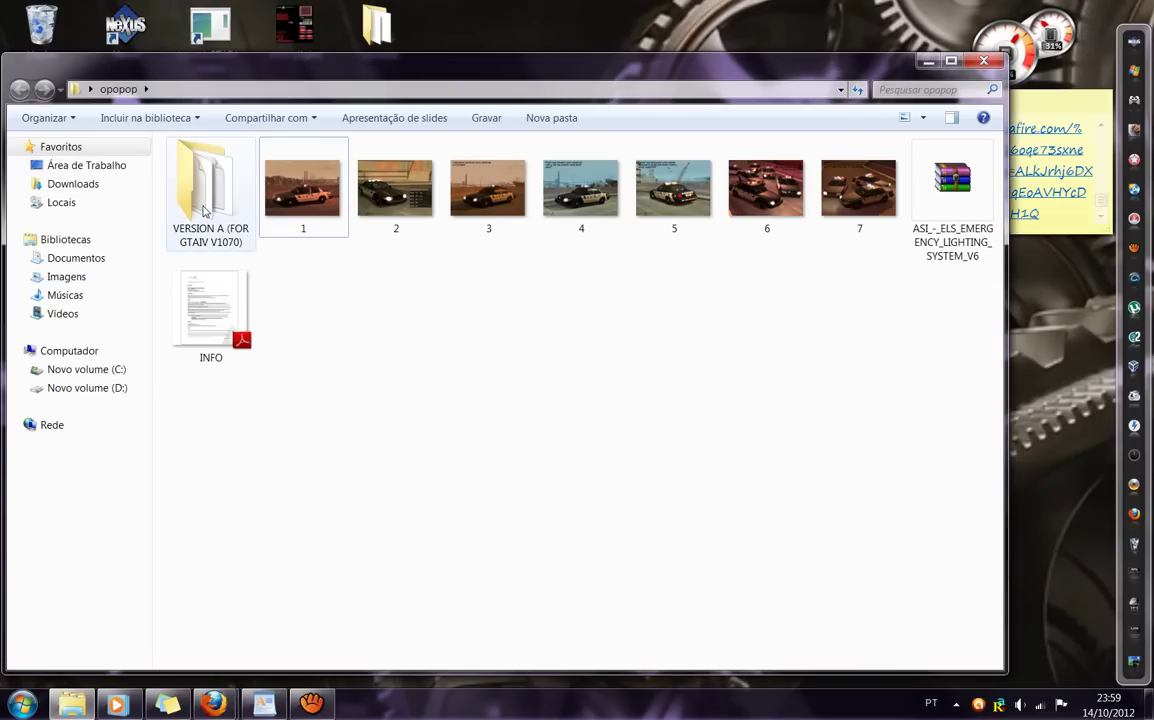
double_click(207, 174)
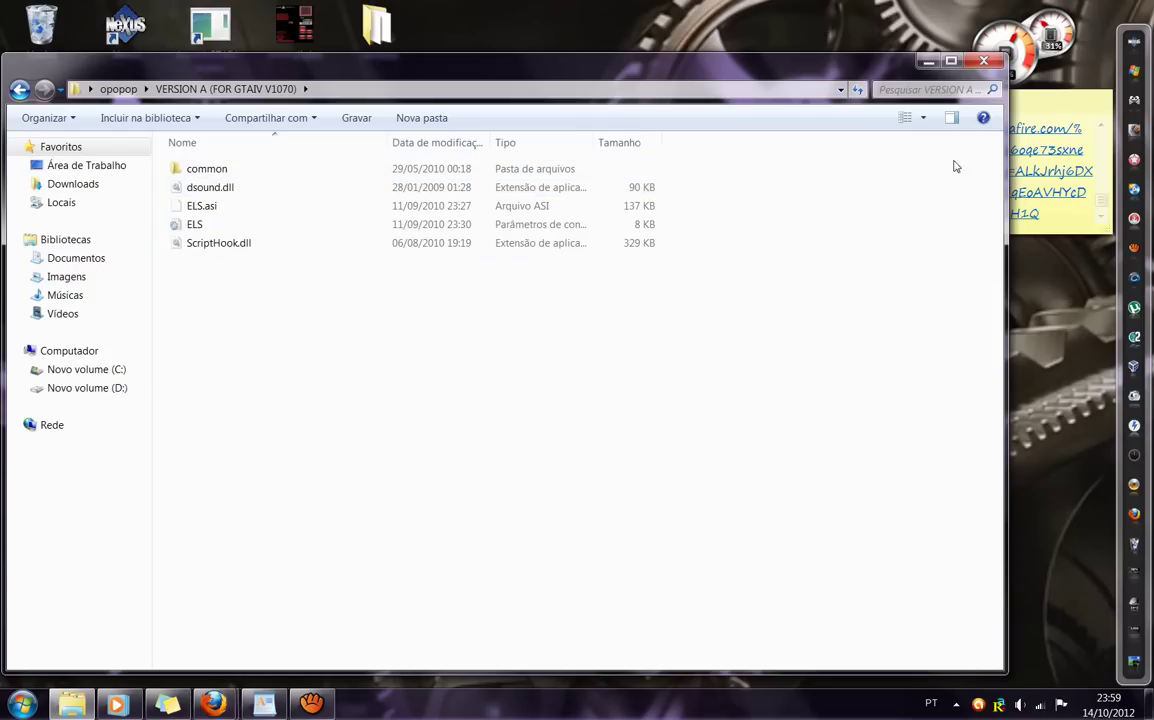
click(927, 65)
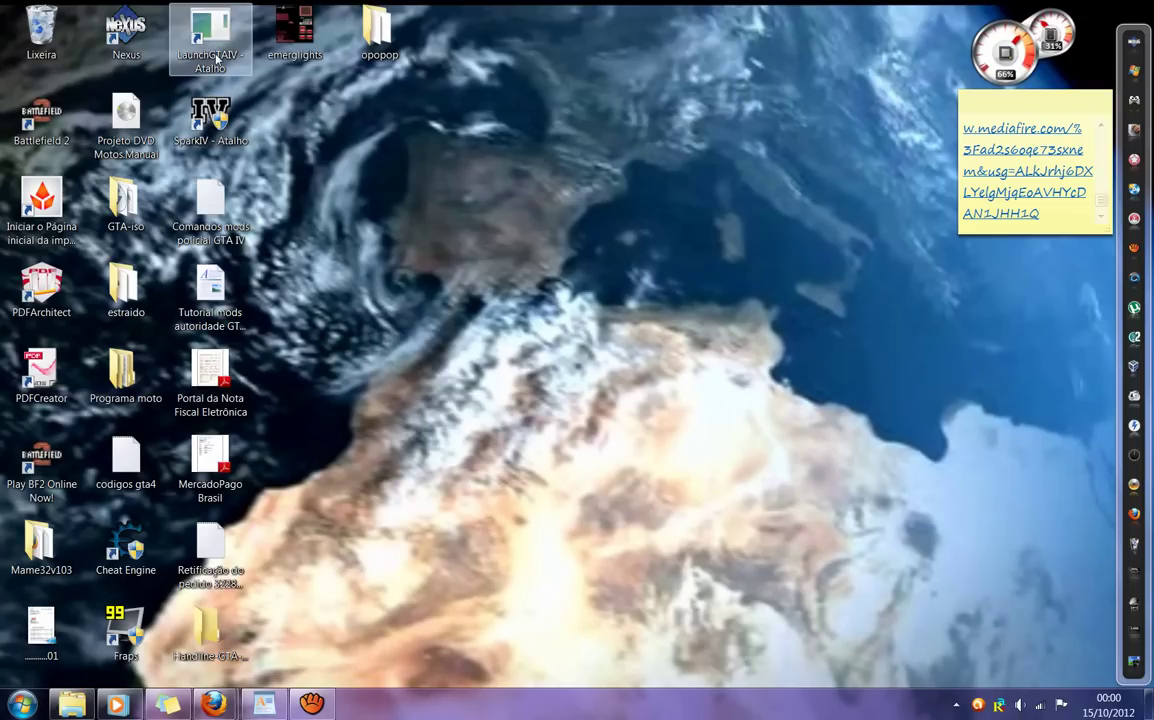
Open the game's installation folder from the LaunchGTAIV desktop shortcut and look through its contents.
right_click(216, 60)
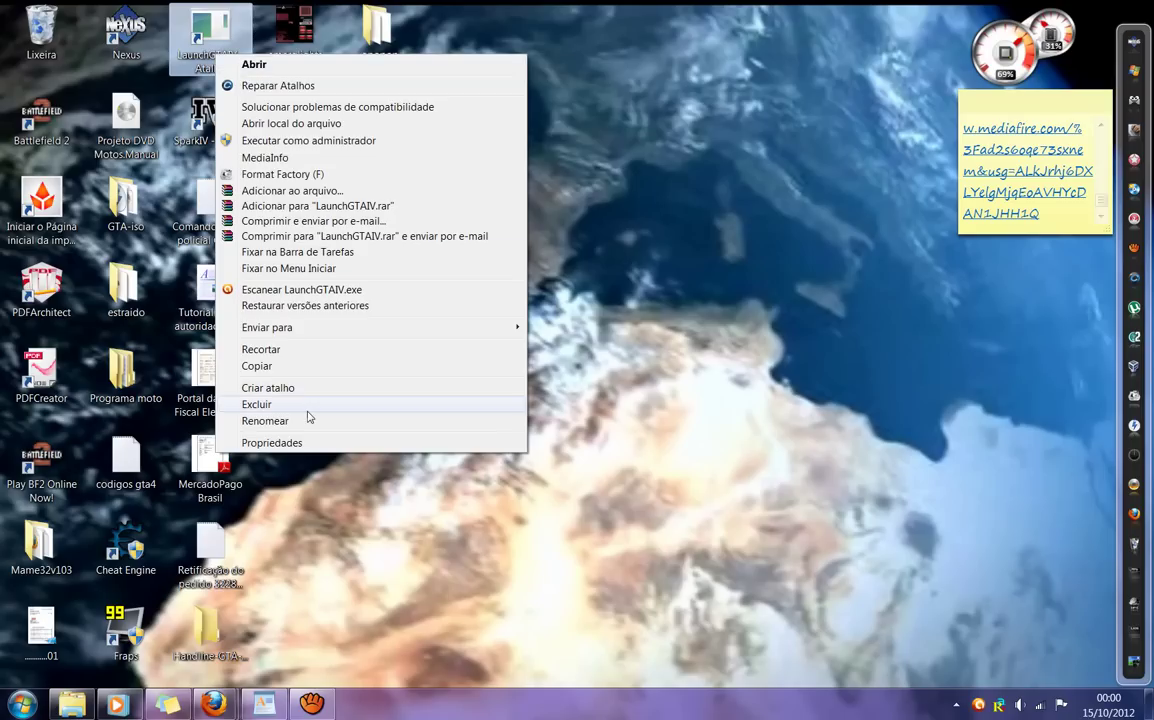
click(378, 124)
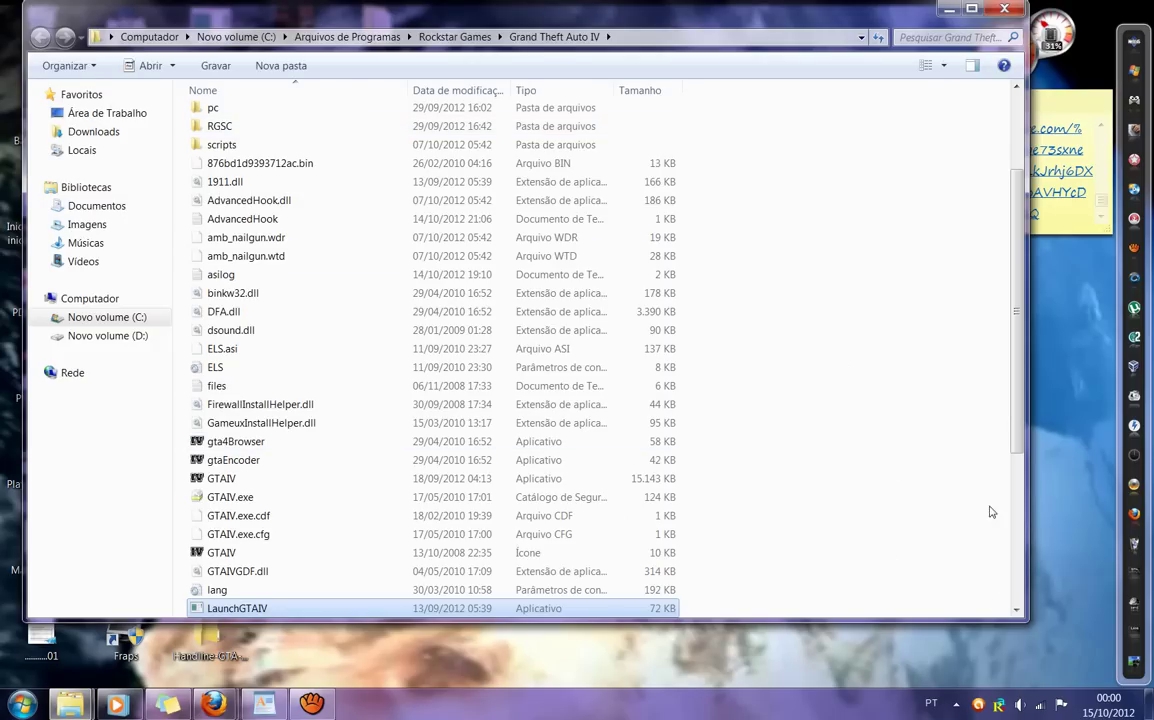
scroll(981, 414, down, 4)
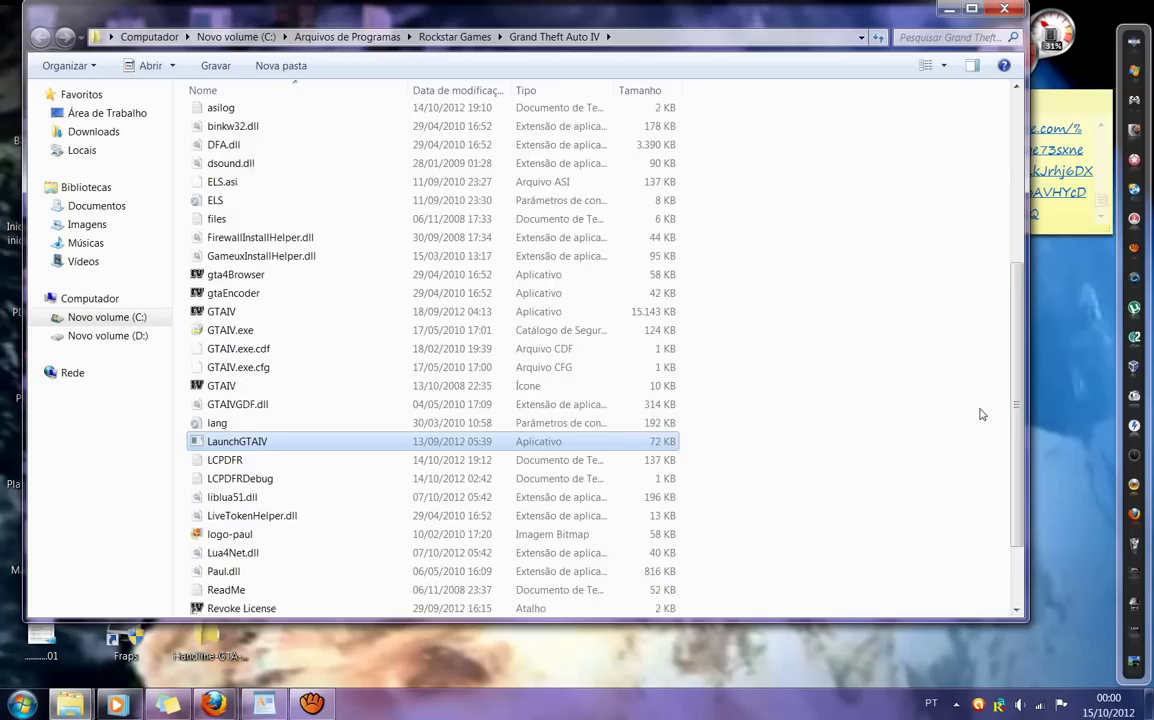
scroll(979, 412, down, 1)
scroll(963, 407, up, 6)
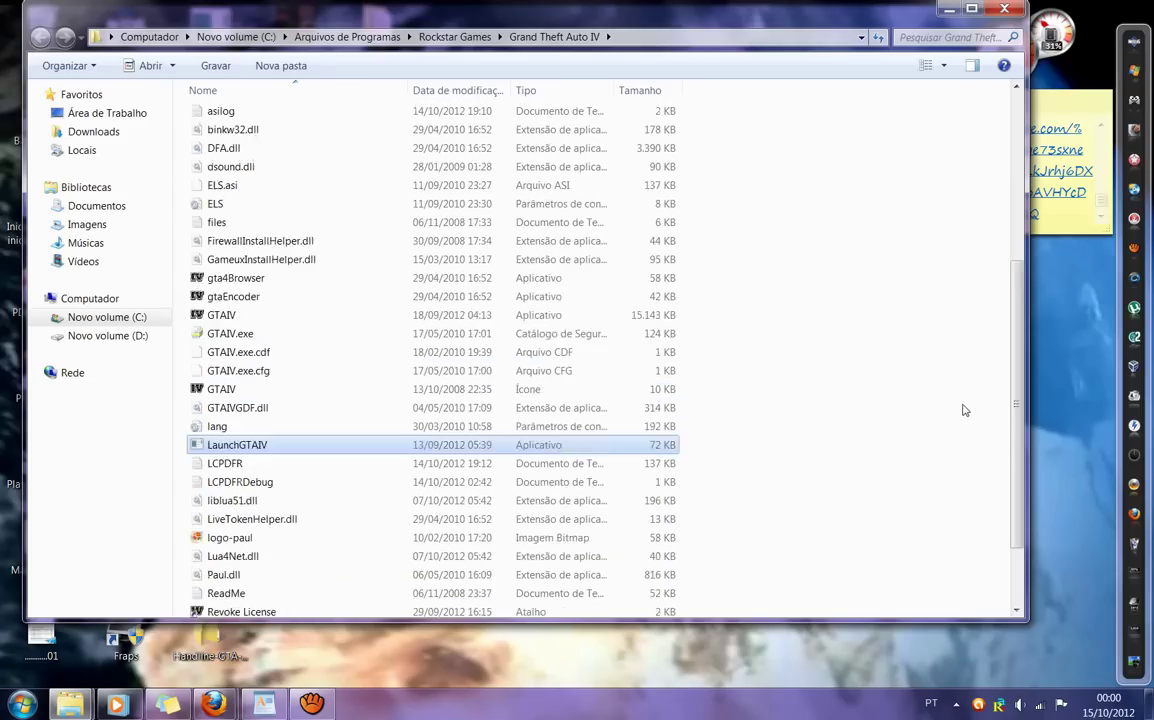
scroll(962, 408, up, 2)
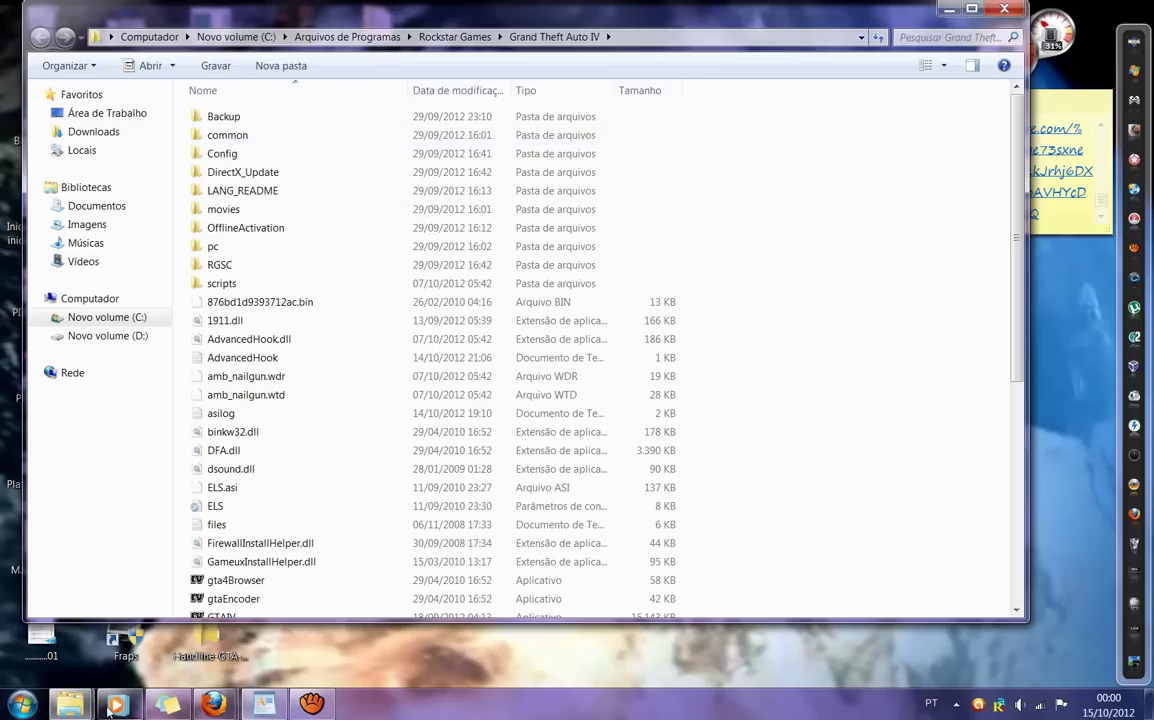
Copy dsound.dll, ELS.asi, ELS and ScriptHook.dll from the mod's VERSION A (FOR GTAIV V1070) folder.
mouse_move(85, 710)
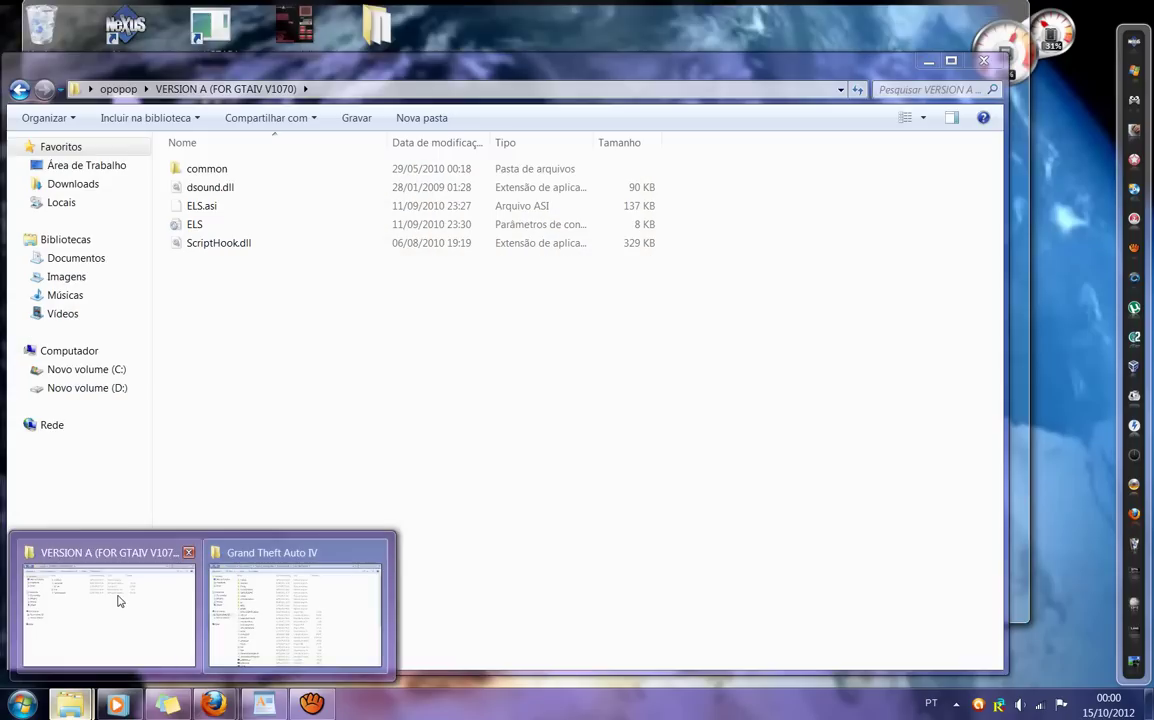
click(118, 600)
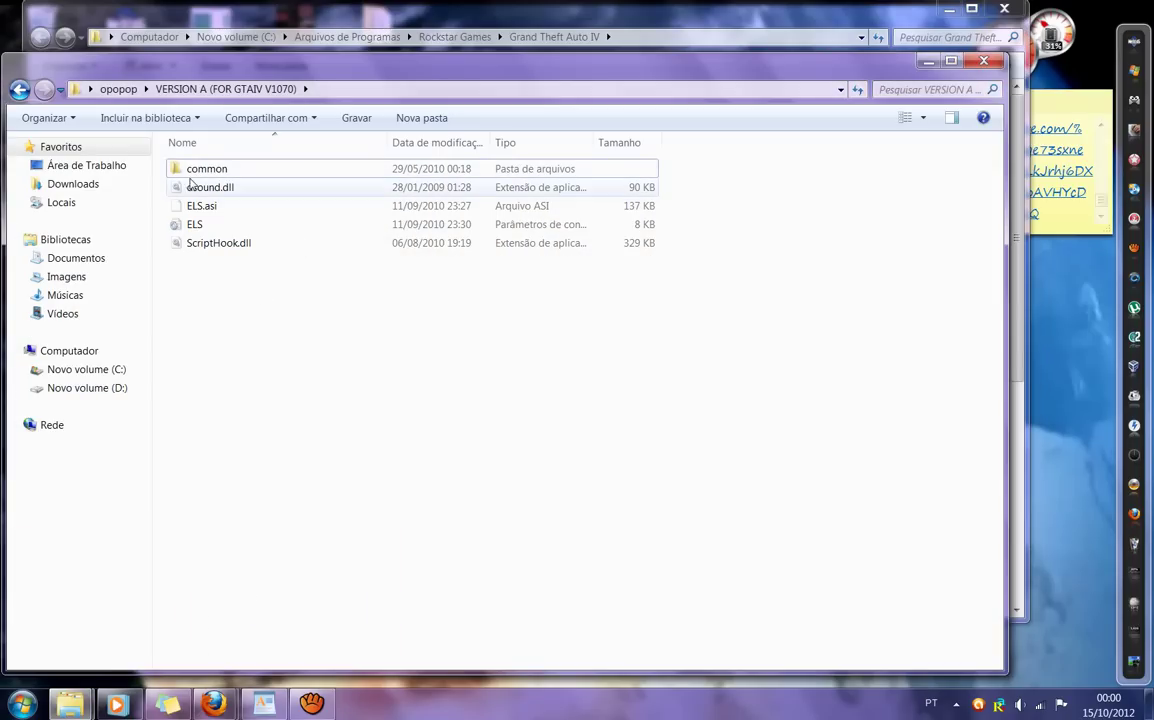
drag(197, 258, 222, 190)
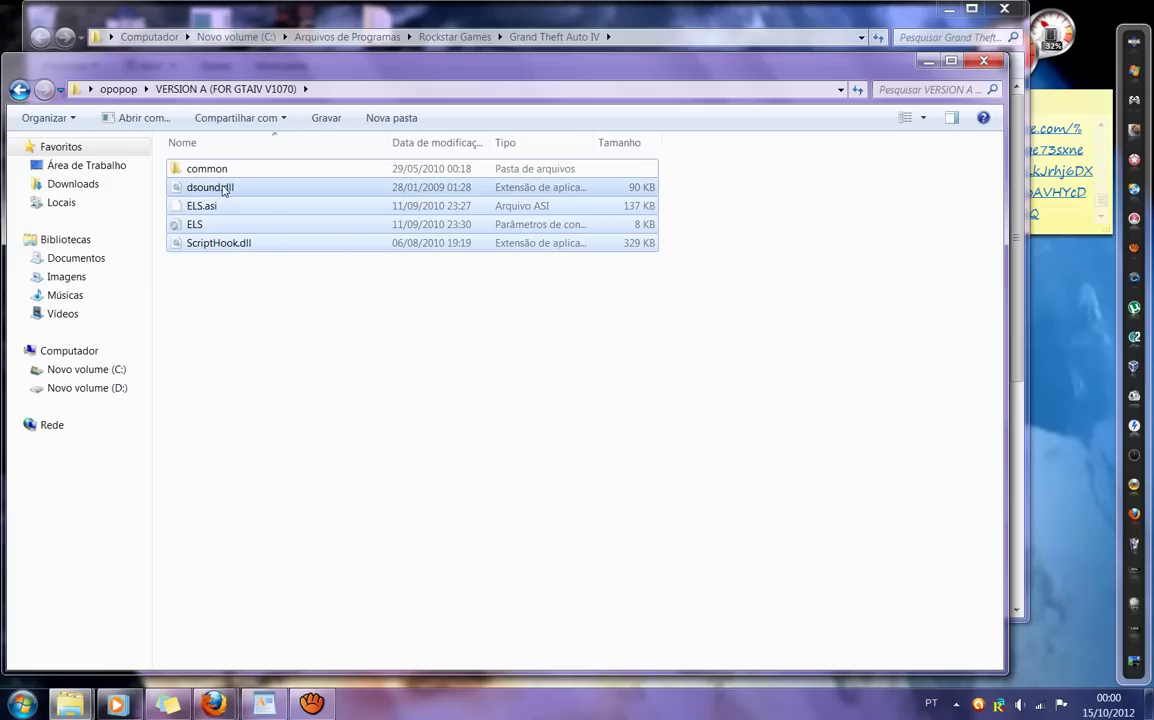
right_click(224, 190)
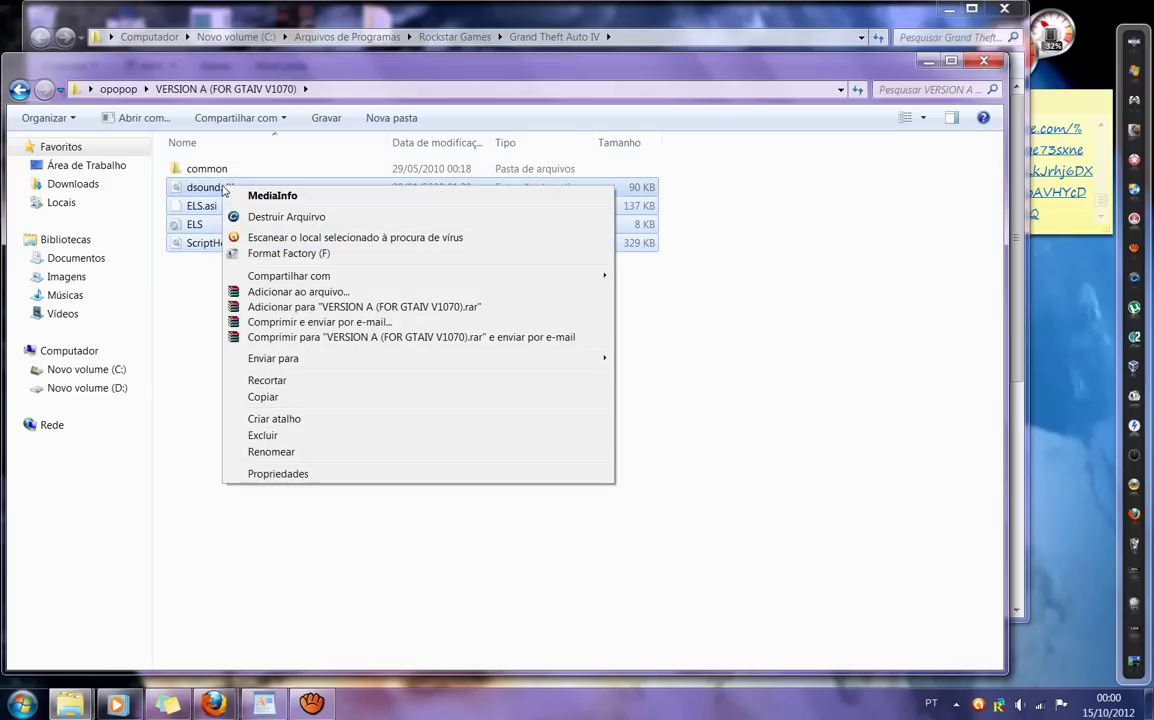
click(264, 398)
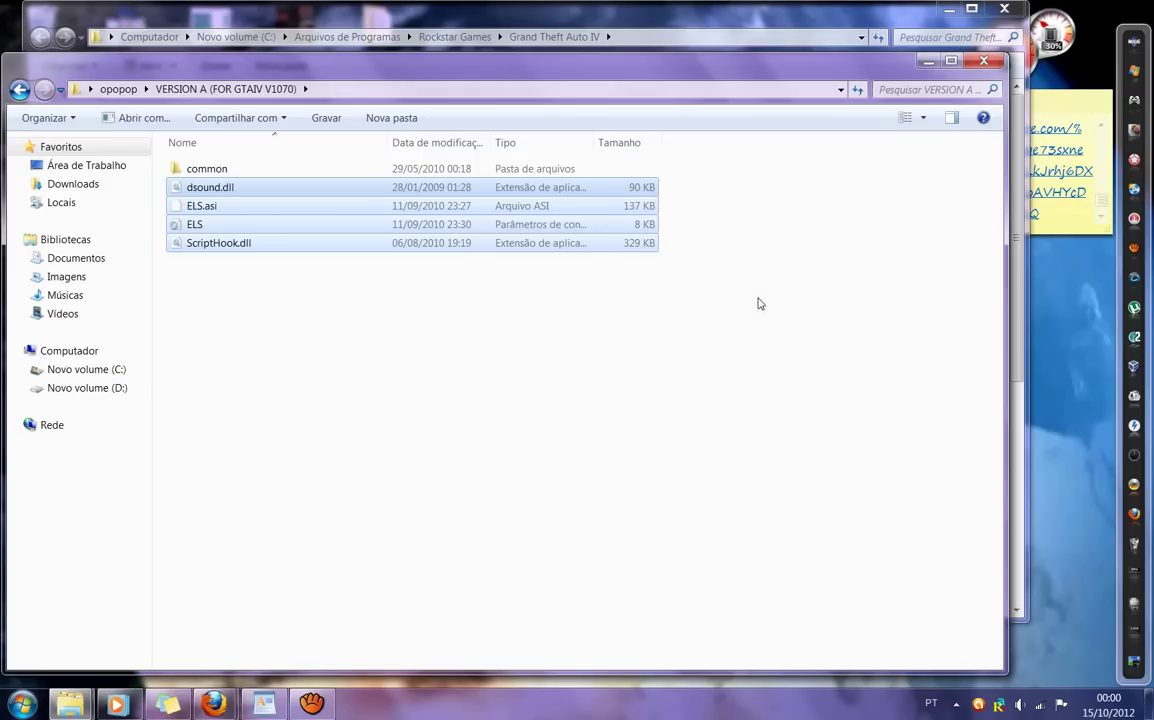
Try to paste the copied mod files into the Grand Theft Auto IV installation folder.
click(927, 63)
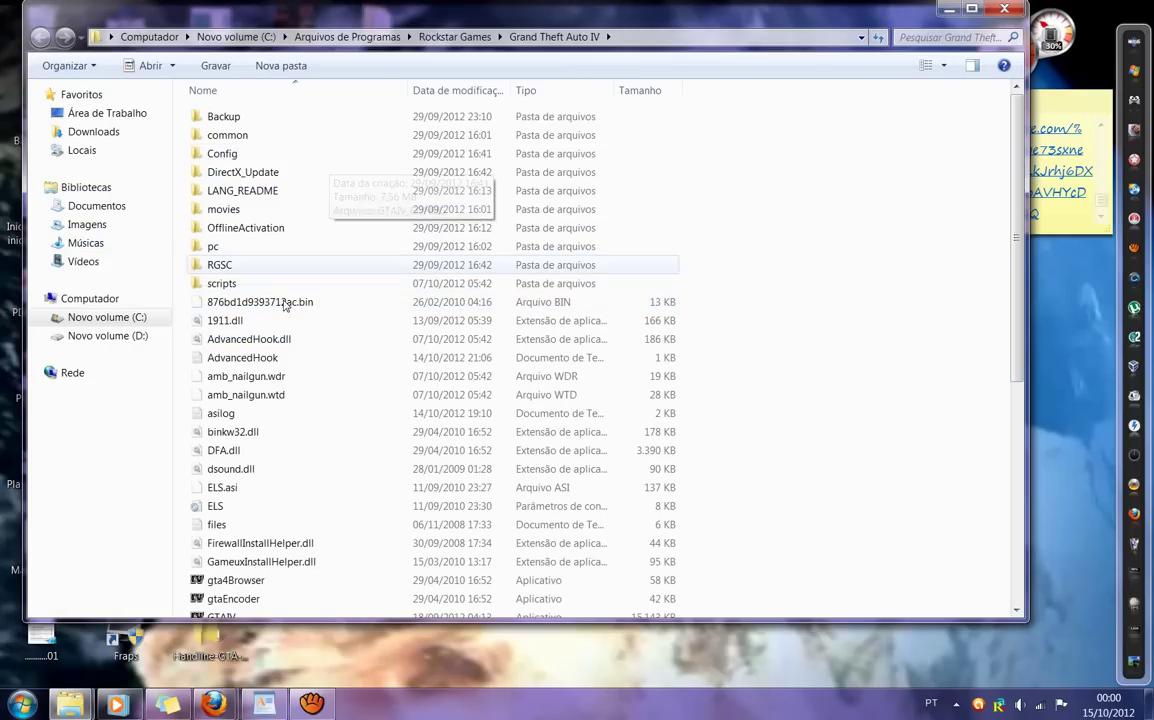
scroll(922, 350, down, 5)
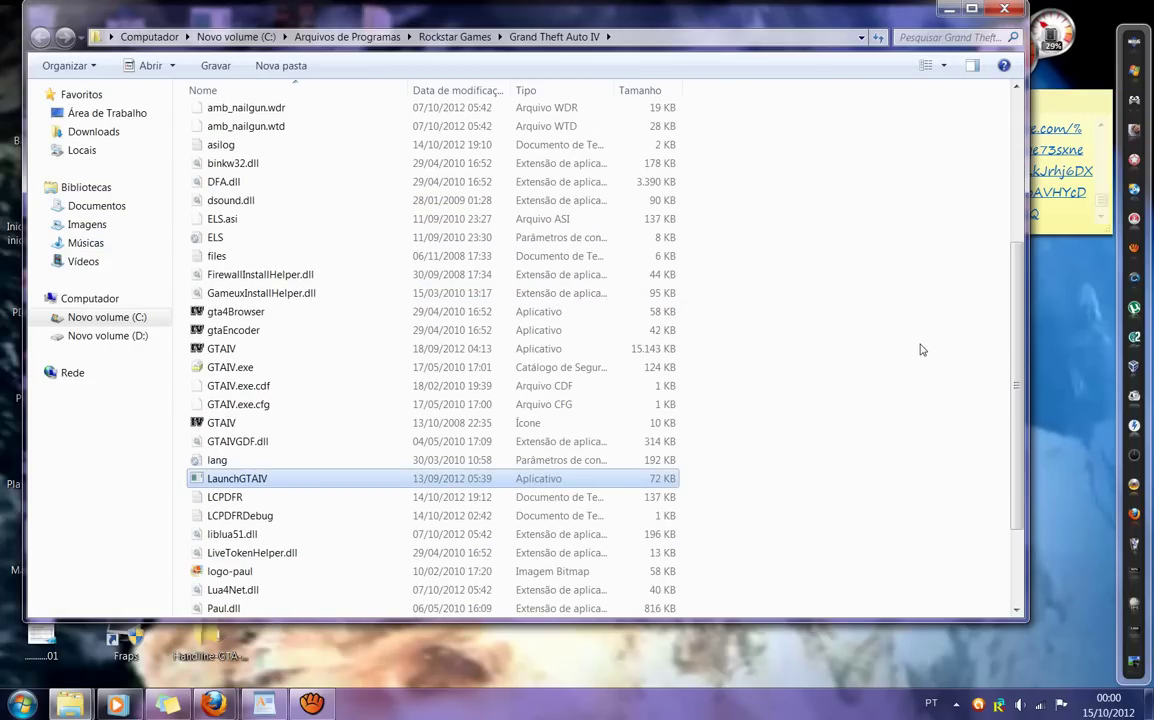
scroll(922, 350, up, 5)
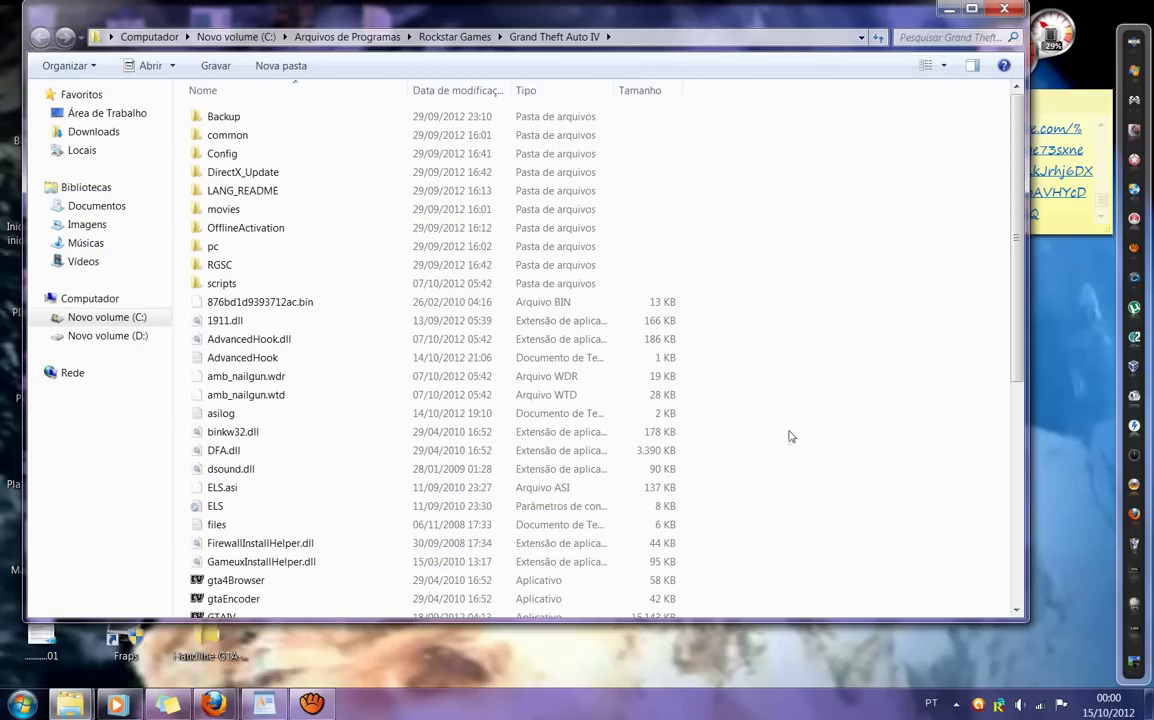
right_click(744, 318)
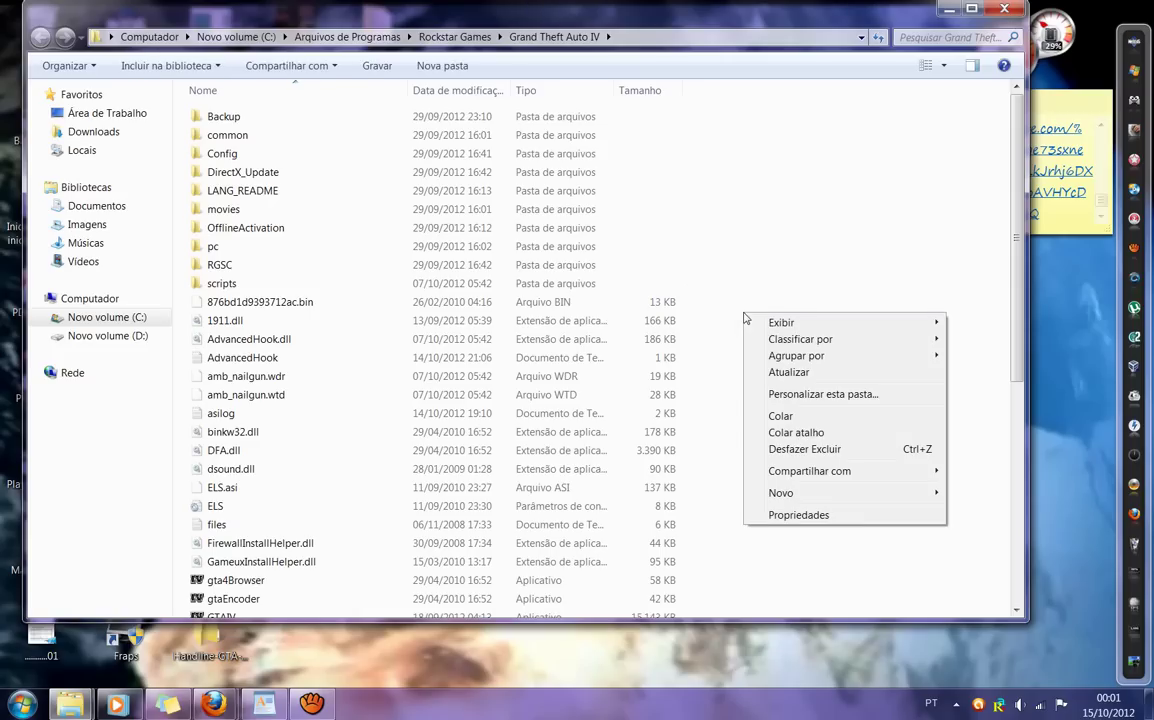
click(781, 418)
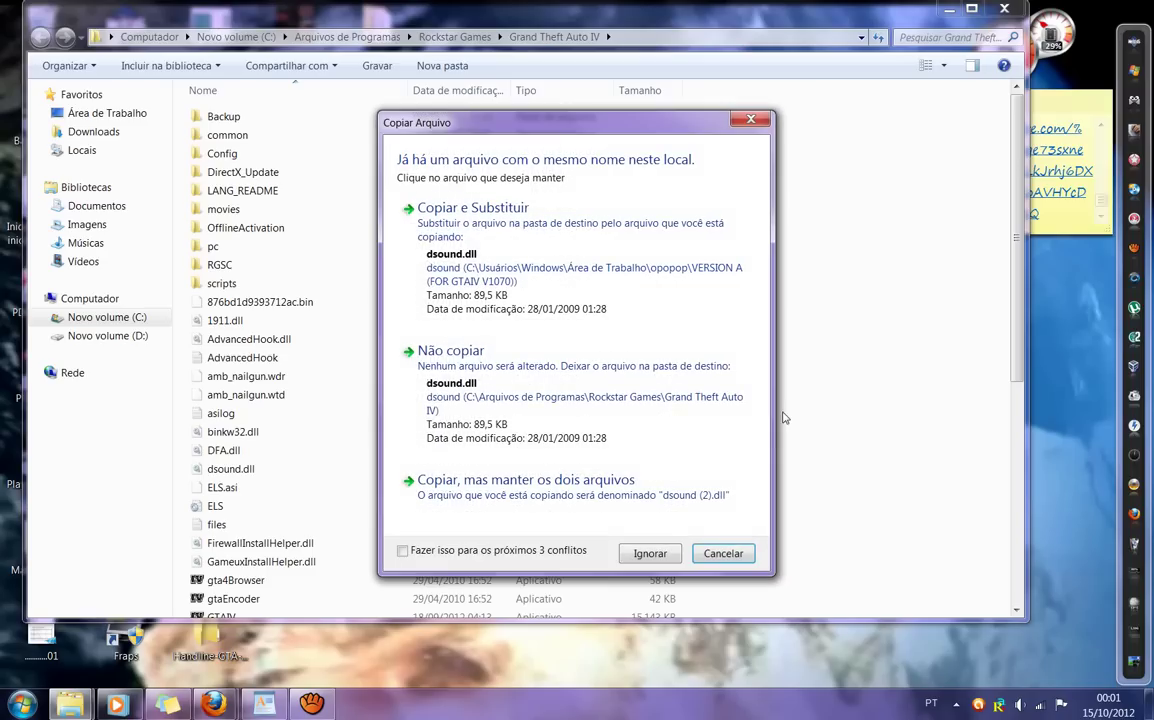
click(724, 554)
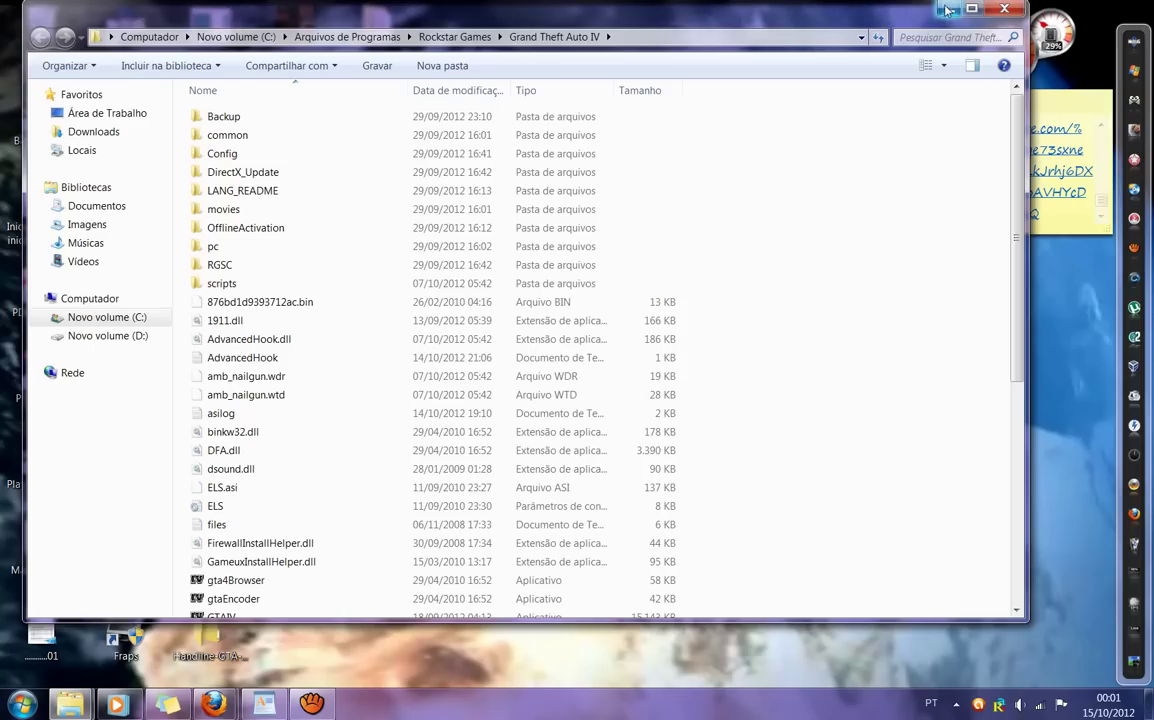
Resize the VERSION A and Grand Theft Auto IV folder windows so they sit side by side.
click(946, 12)
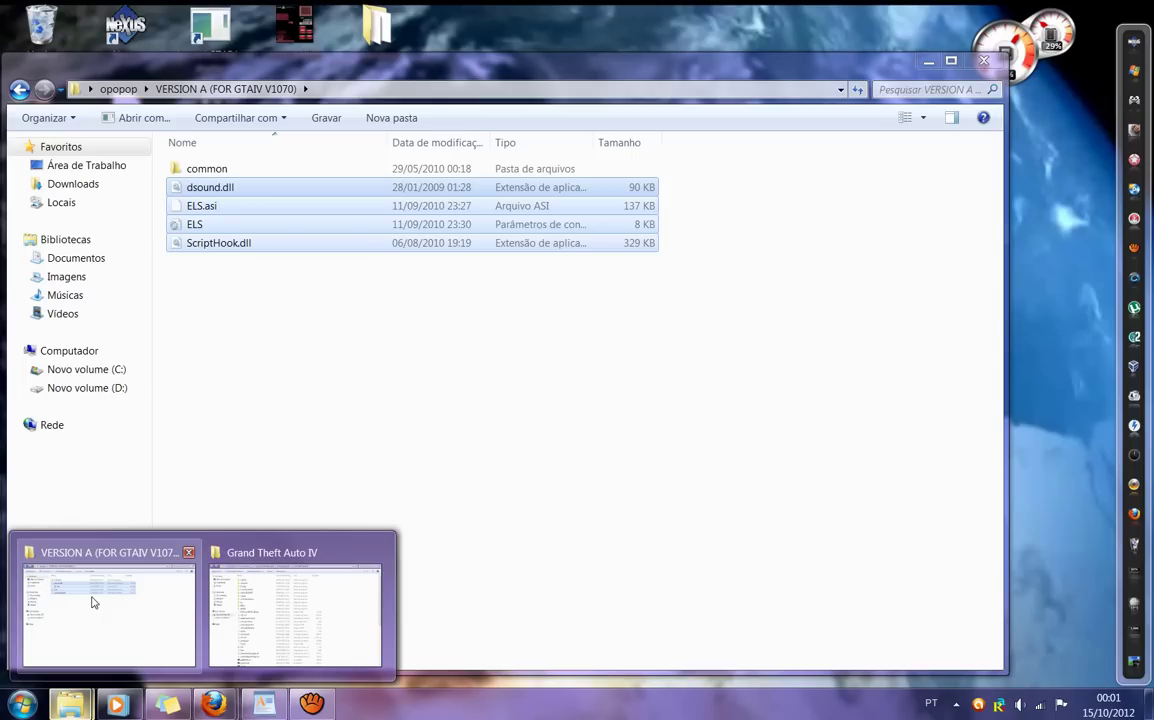
click(95, 604)
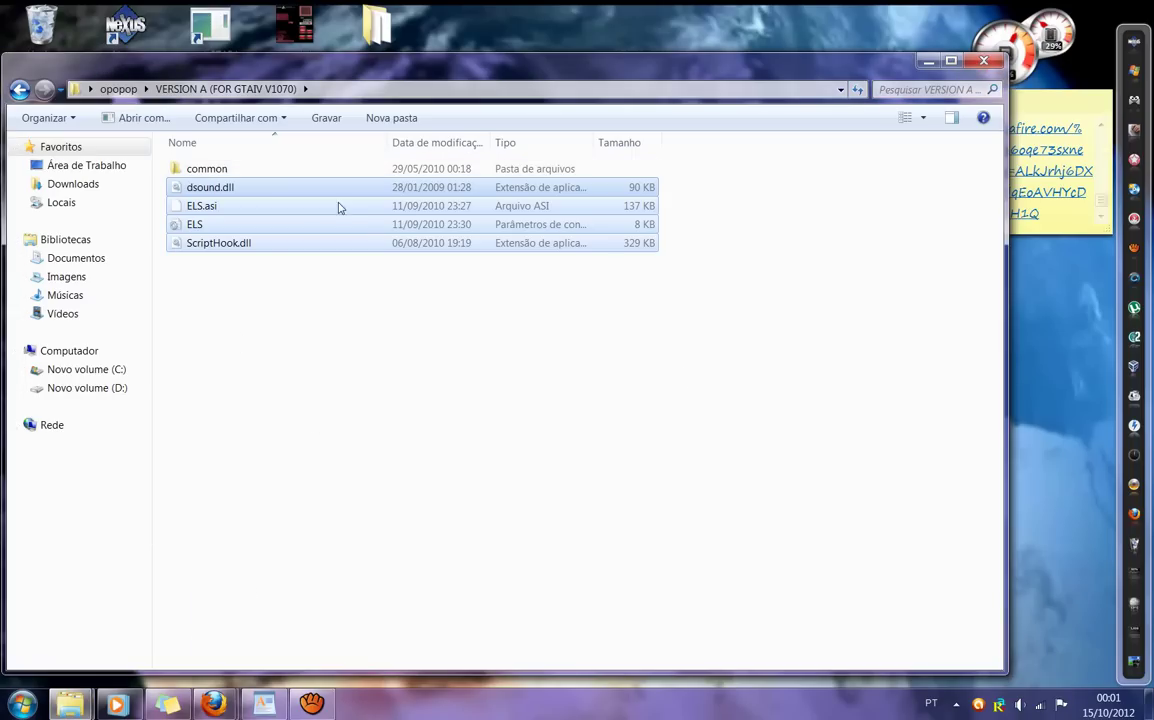
drag(1007, 410, 485, 405)
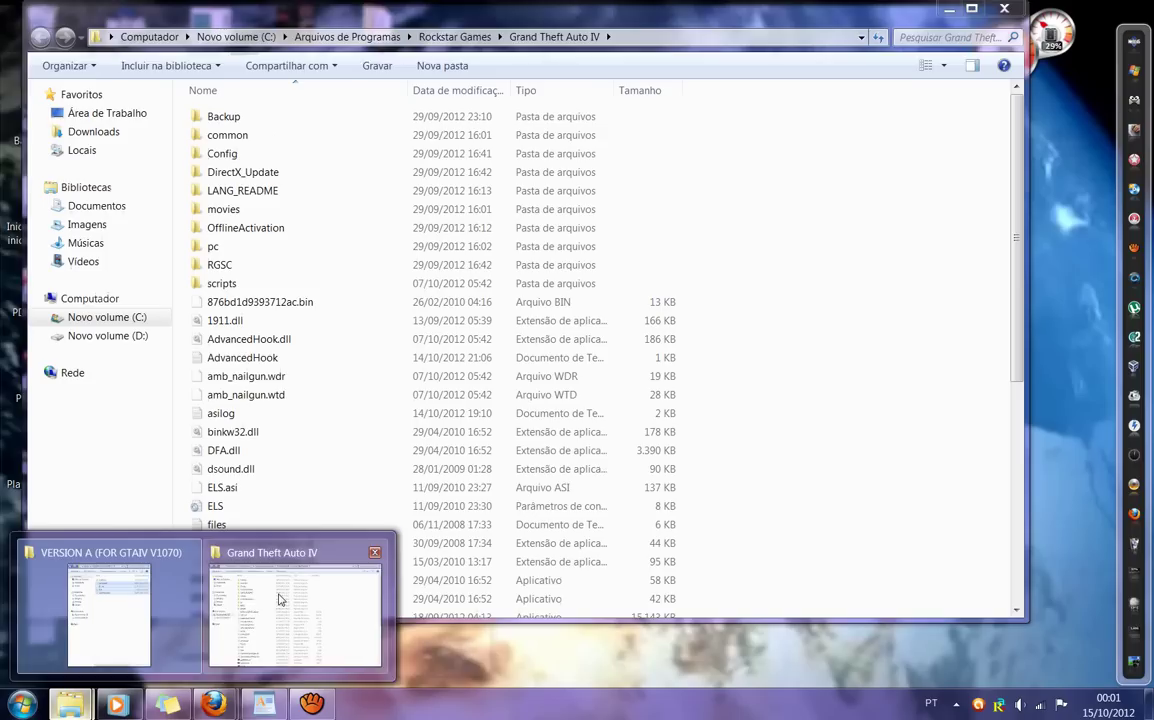
click(290, 600)
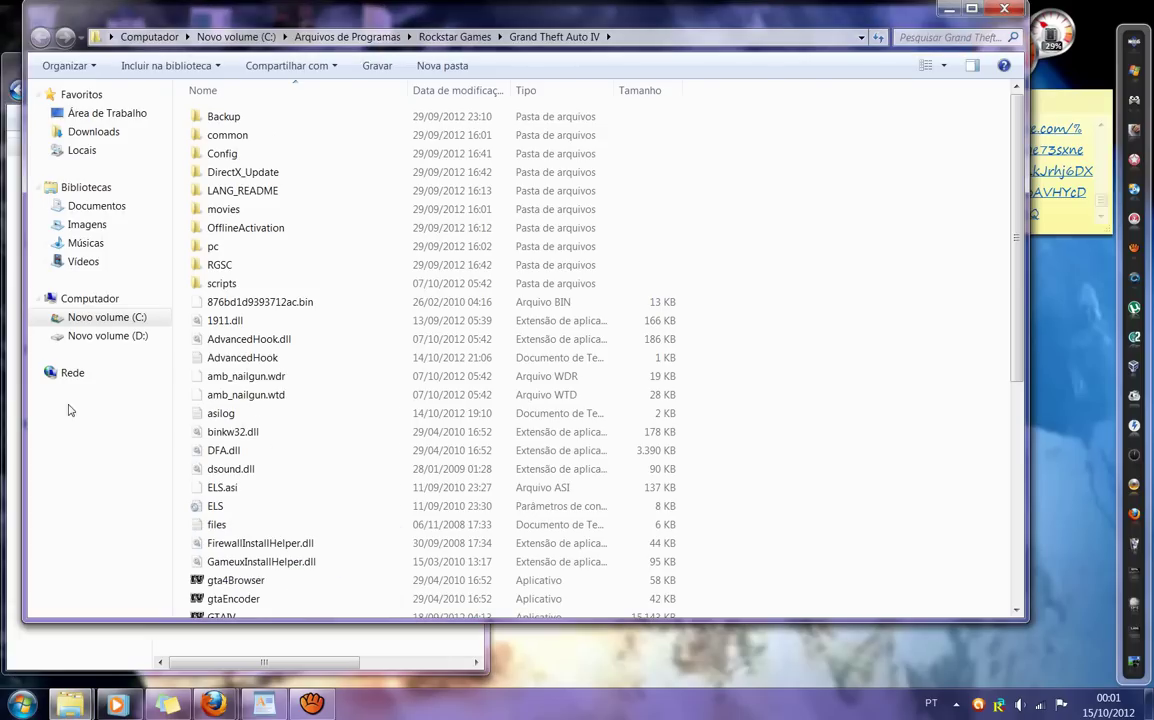
drag(22, 398, 512, 397)
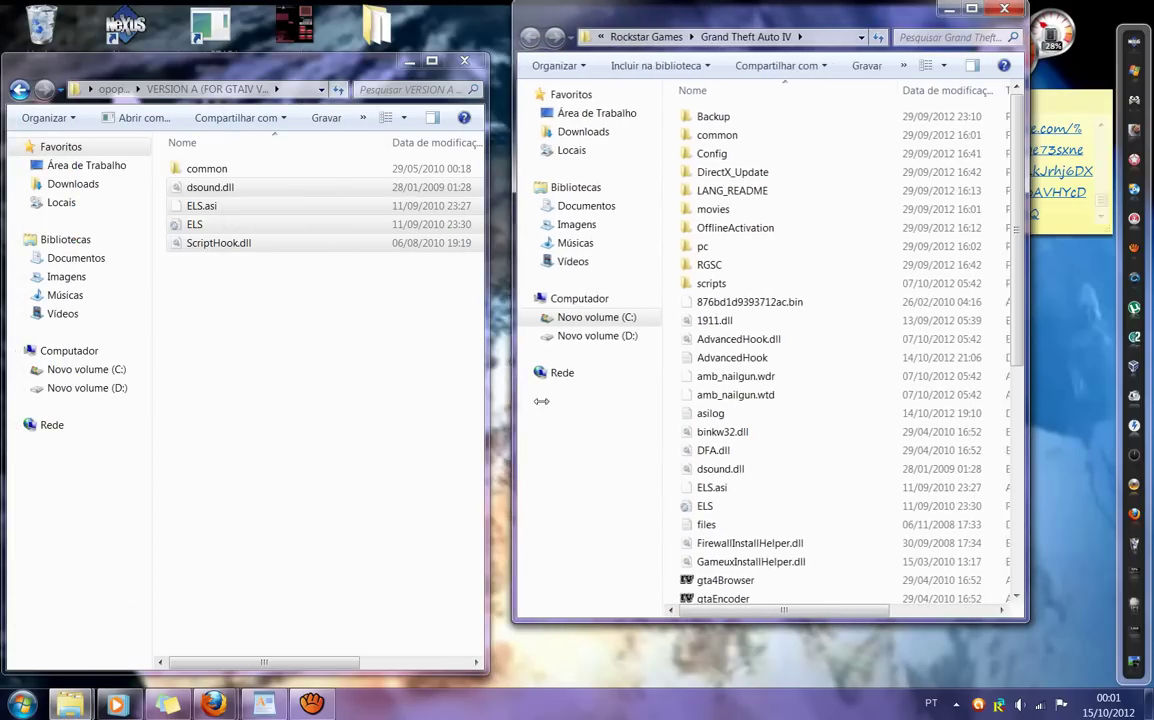
drag(1030, 425, 1113, 425)
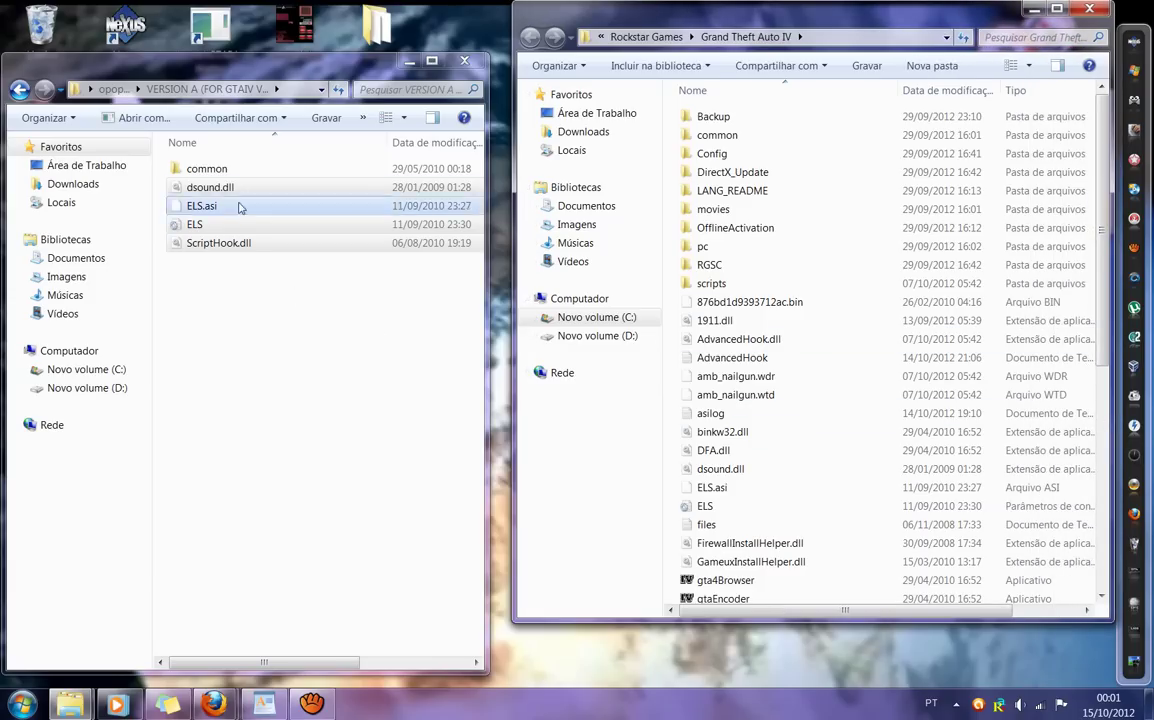
Open the common\data subfolder in both the mod's VERSION A folder and the Grand Theft Auto IV installation folder.
click(218, 172)
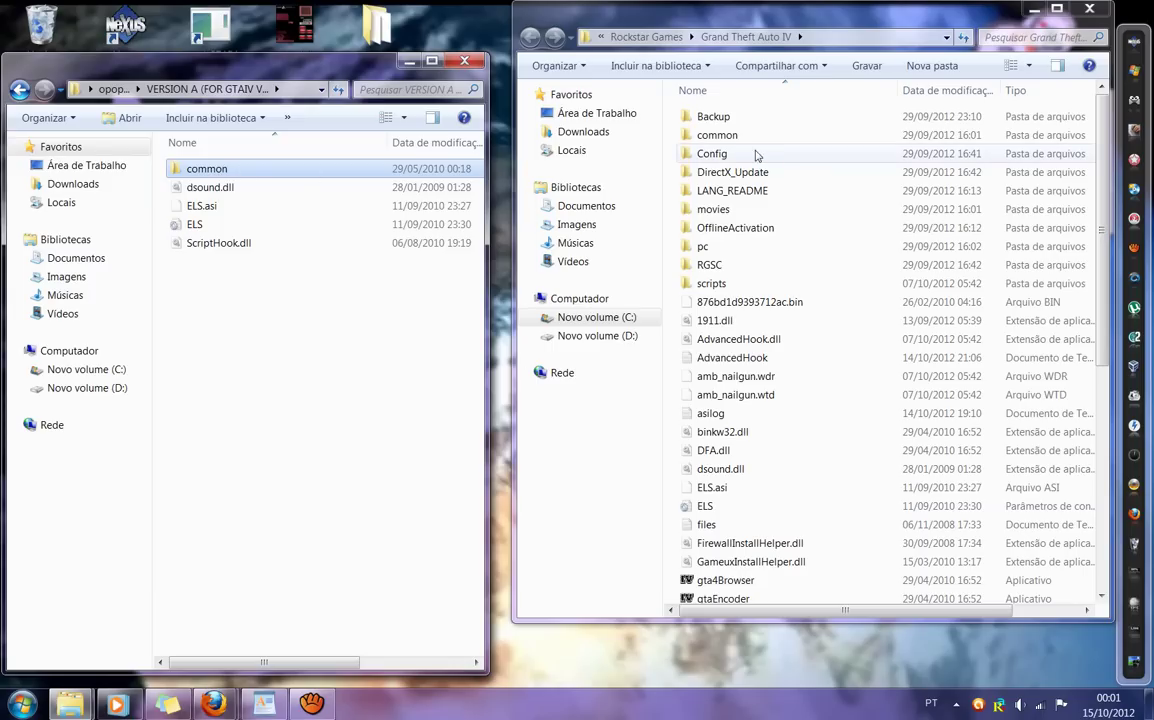
double_click(196, 172)
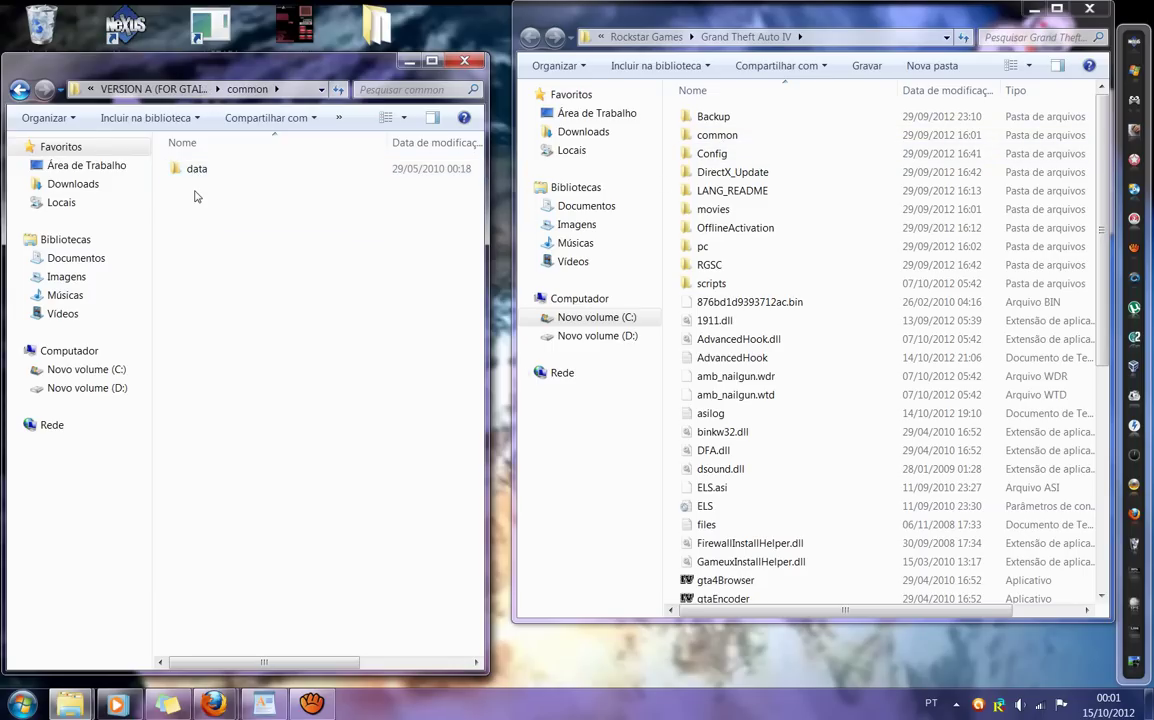
click(719, 137)
double_click(719, 137)
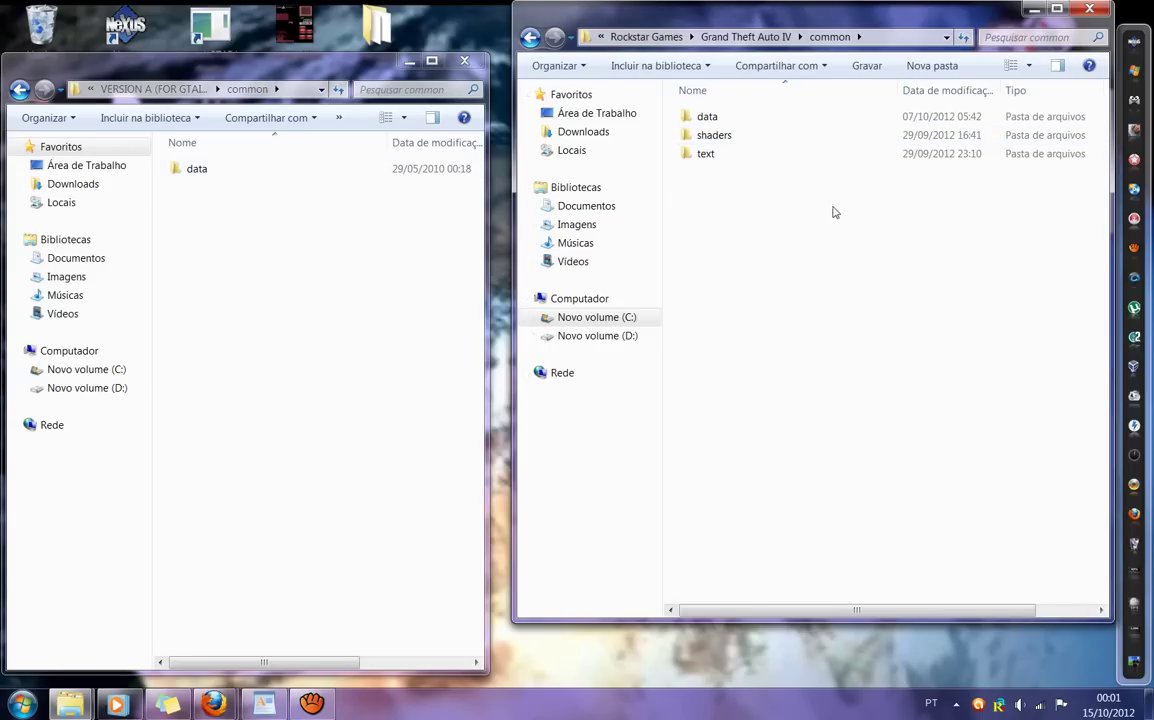
click(191, 172)
double_click(191, 172)
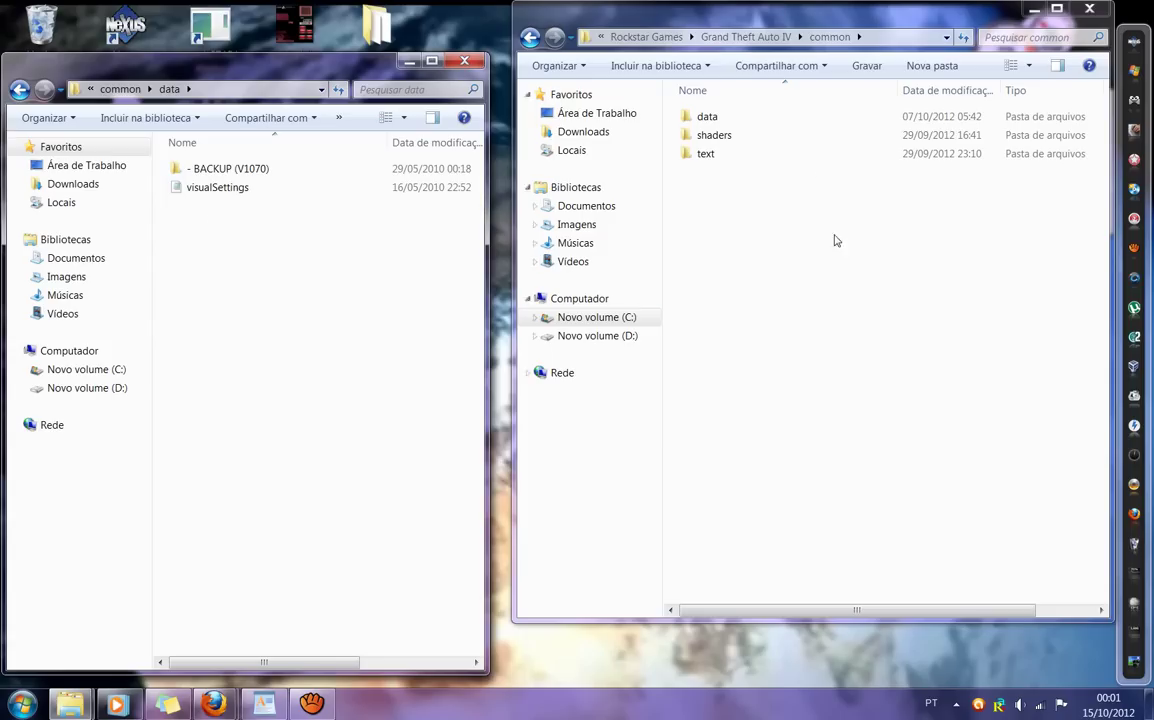
double_click(711, 117)
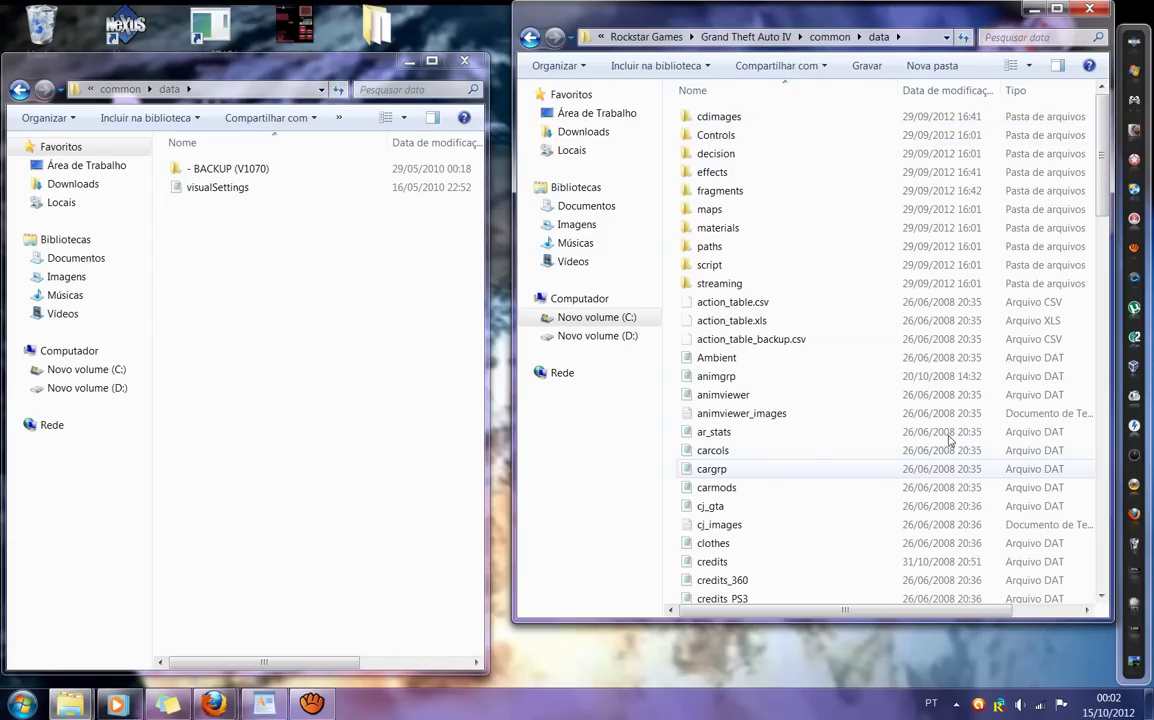
Try to copy visualSettings from the mod's common\data folder into the game's common\data folder.
right_click(206, 191)
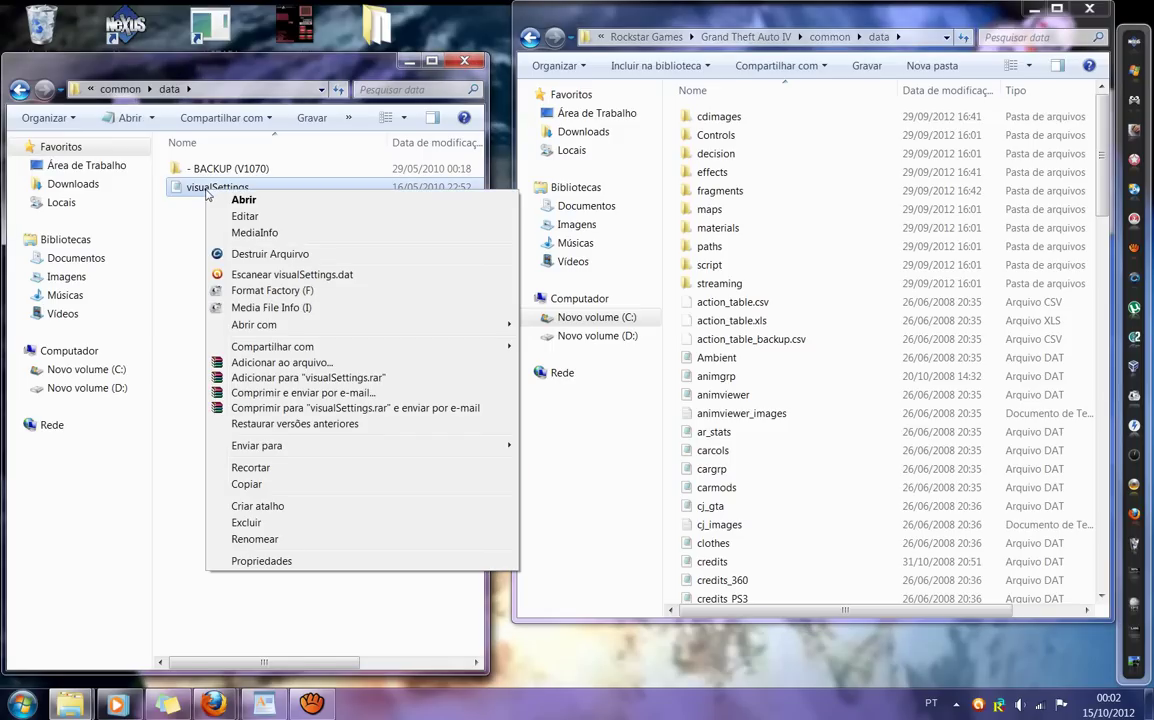
click(296, 486)
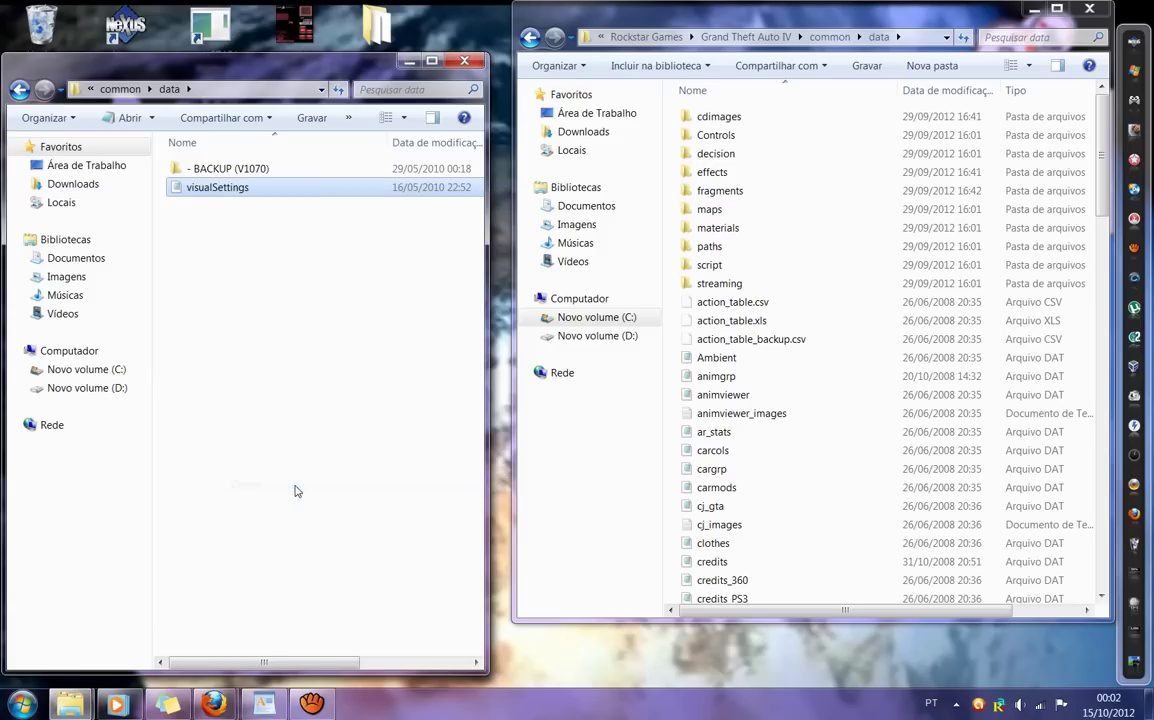
click(671, 383)
right_click(671, 383)
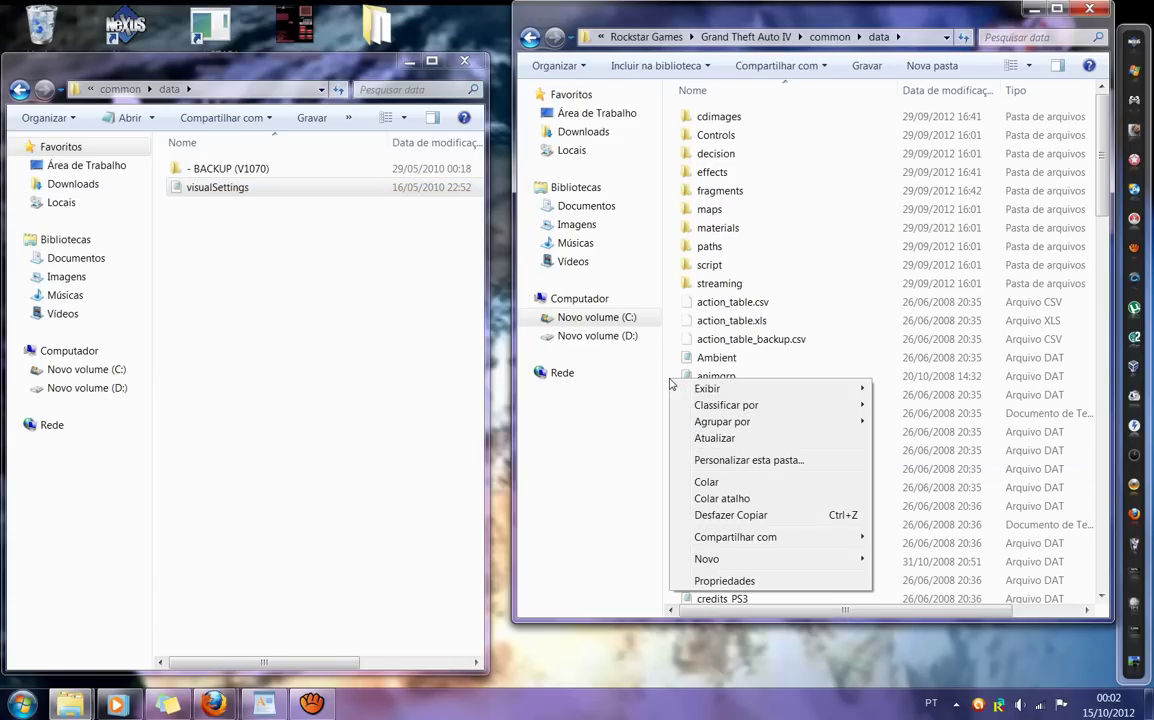
click(707, 482)
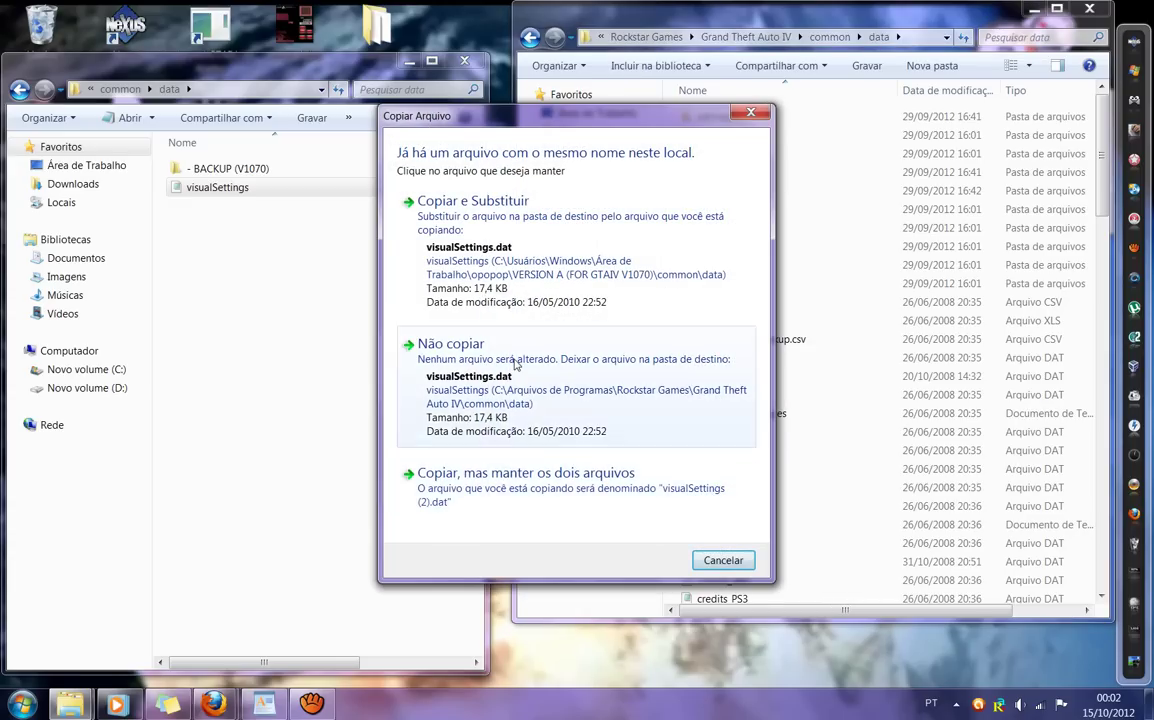
click(718, 562)
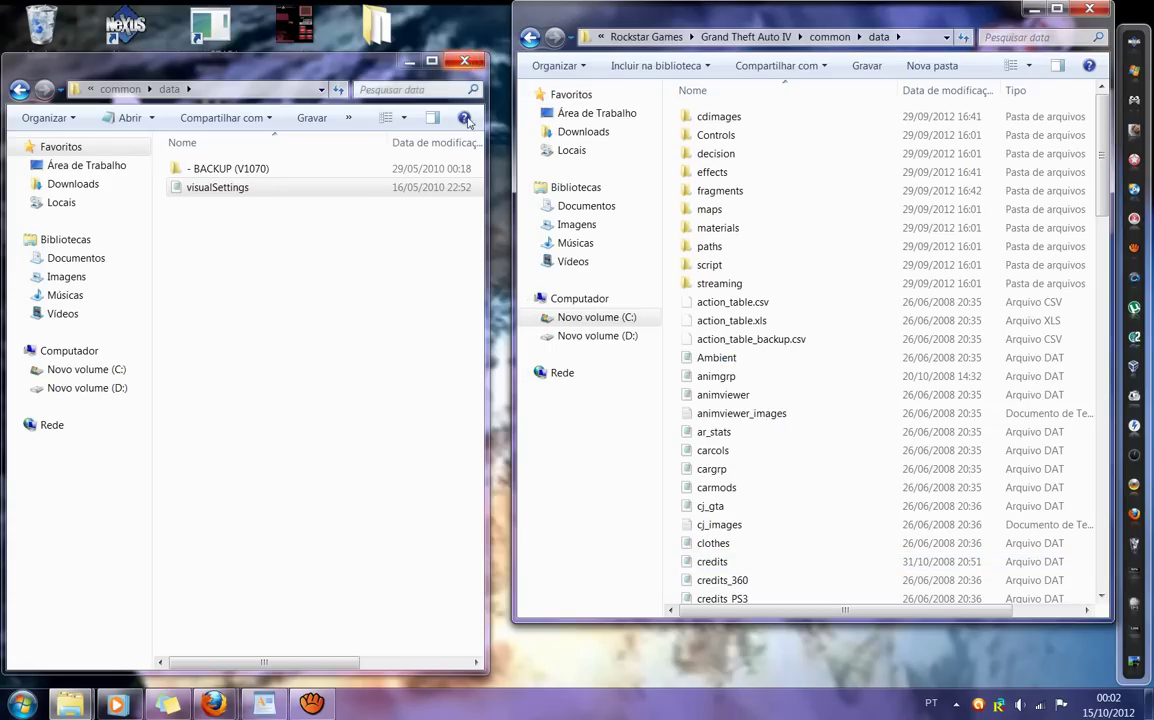
Switch to the WordPad document, add "somente isso" after "exemplo >>>" and start a new paragraph after a blank line.
click(263, 705)
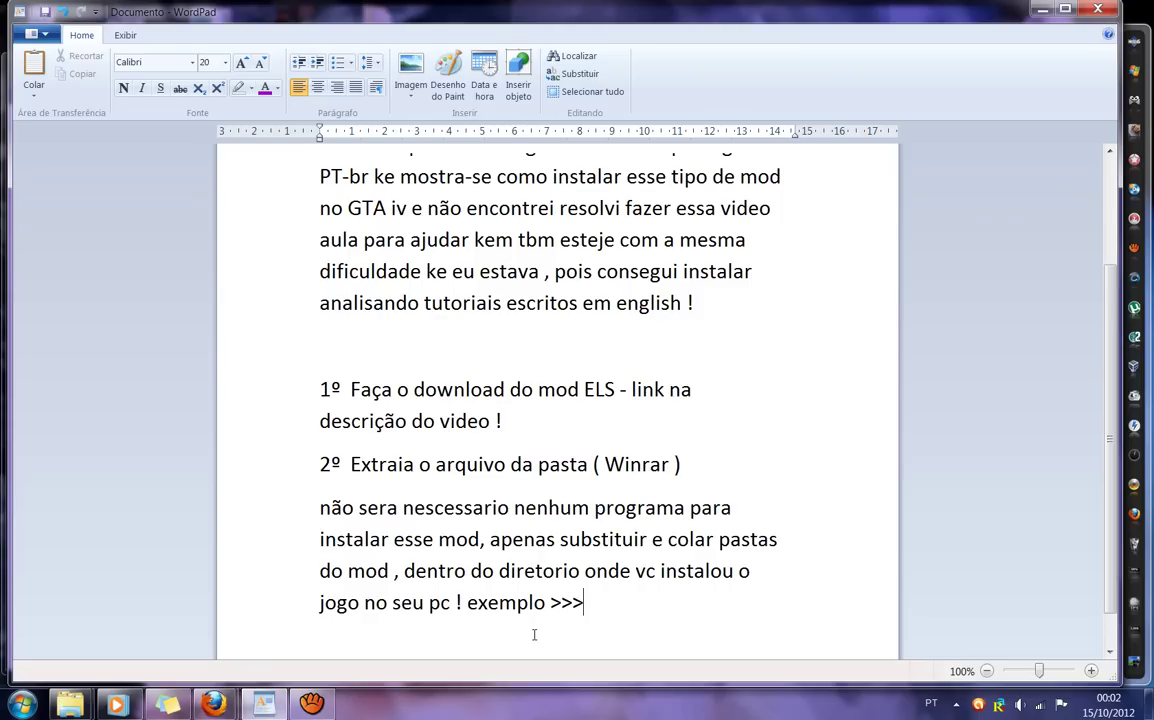
text(somente isso)
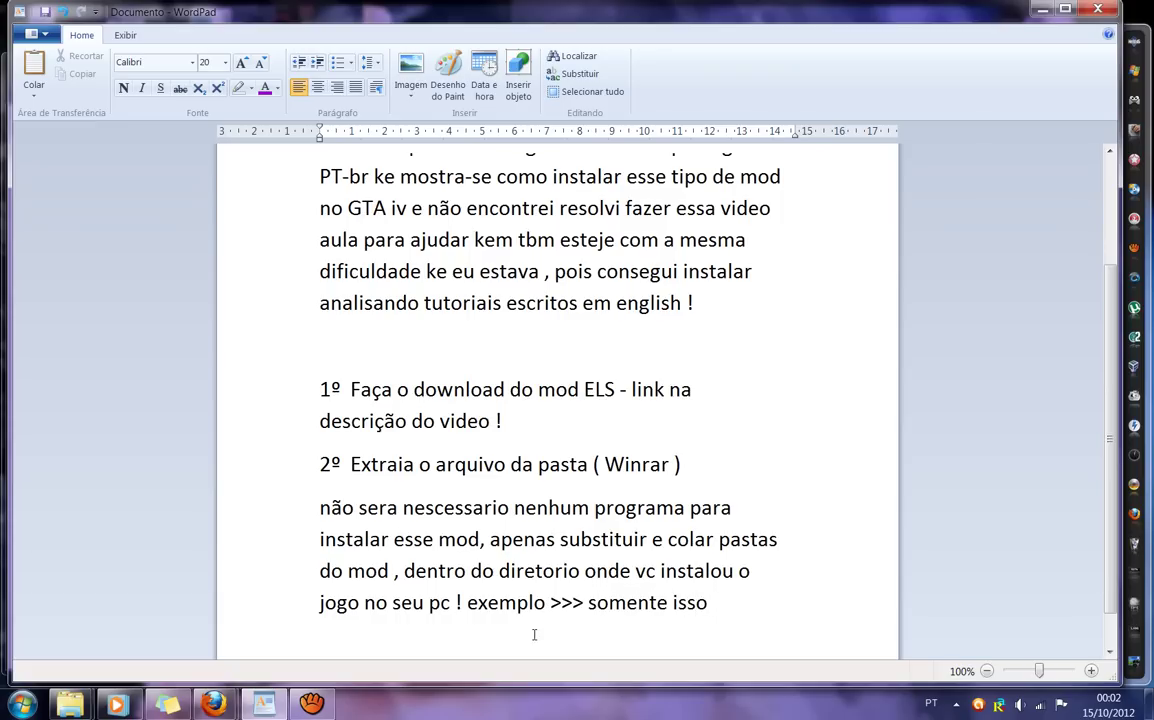
key(Return)
key(Return)
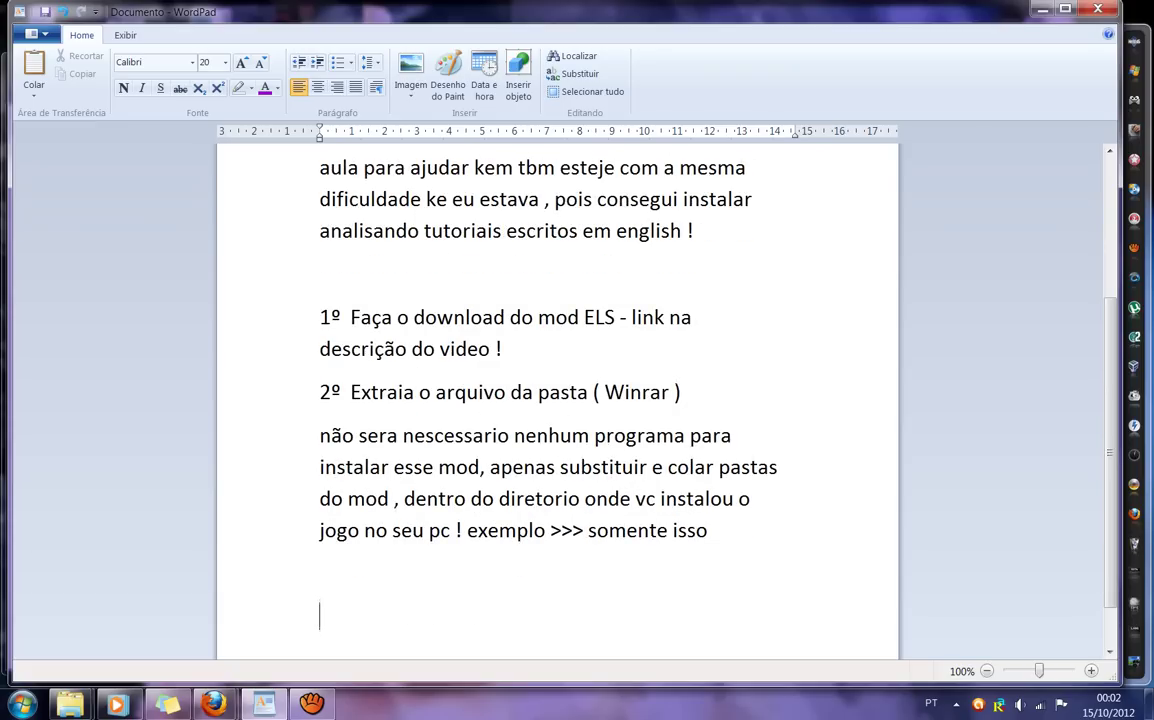
Write "para iniciar o mod irei colocar na descrição do video os comandos" in the new paragraph.
text(para inici)
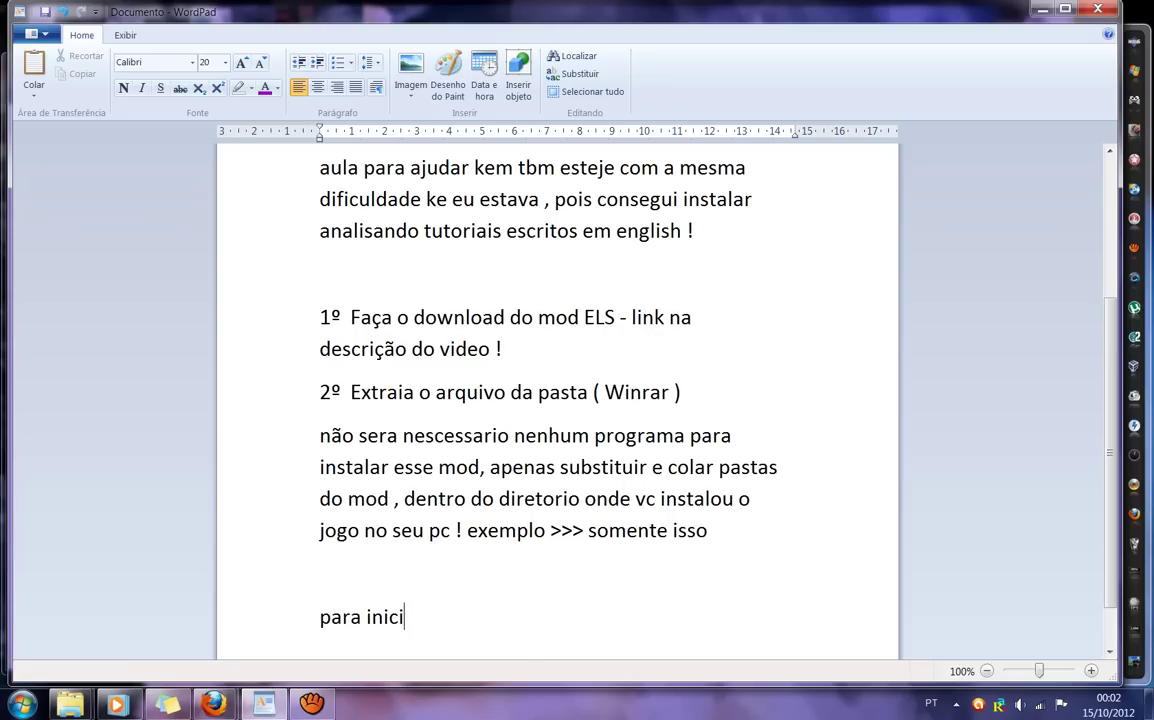
text(ar o mod)
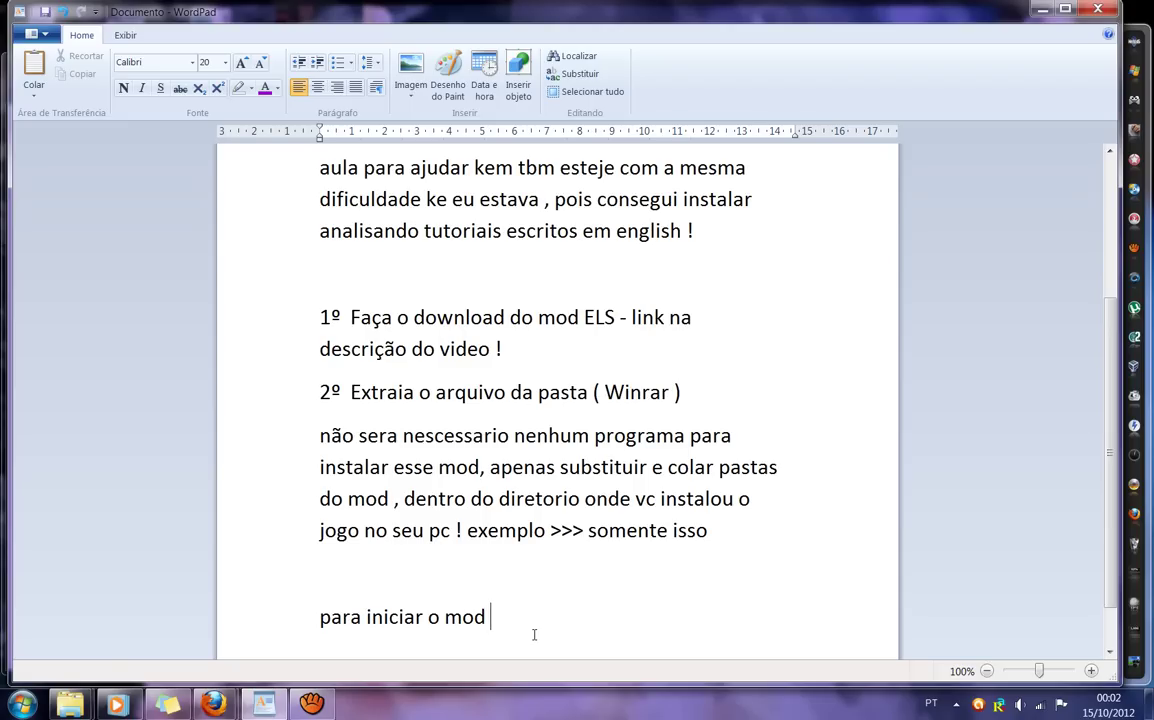
text(irei colocar na  descrição do)
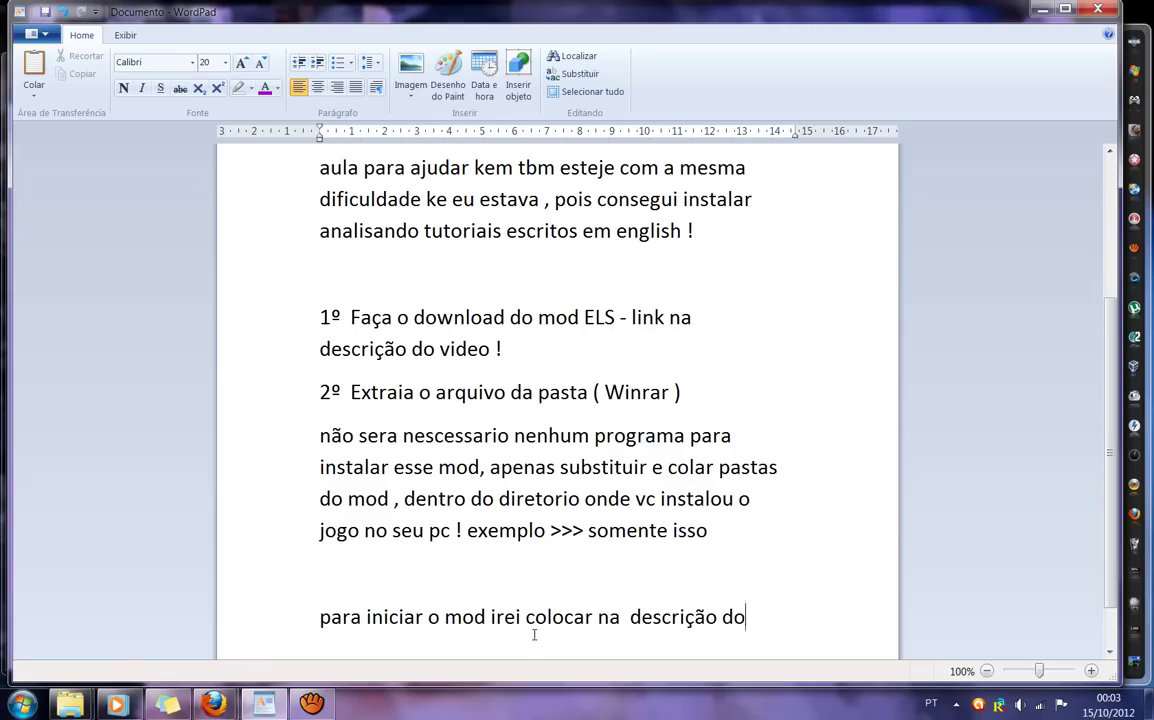
text( video )
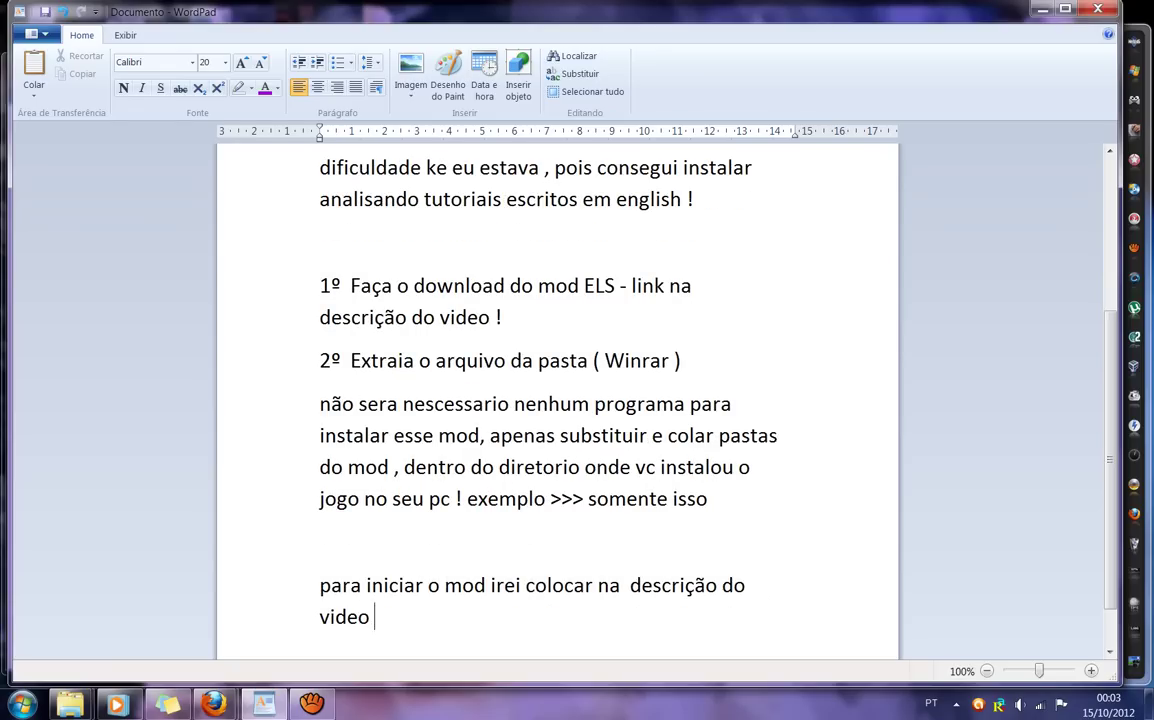
text(os  comandos )
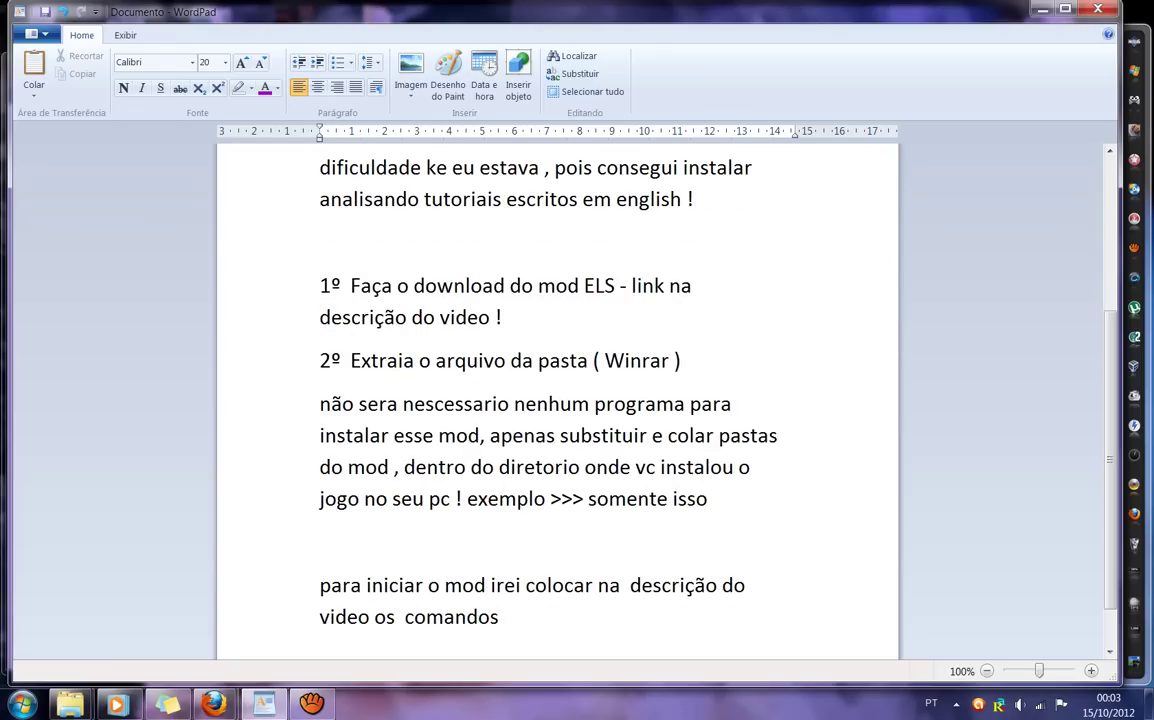
Finish the closing paragraph with "para vcs ...bem simples né ...kkkkkk até mais ....".
text(para vcs ...bem si)
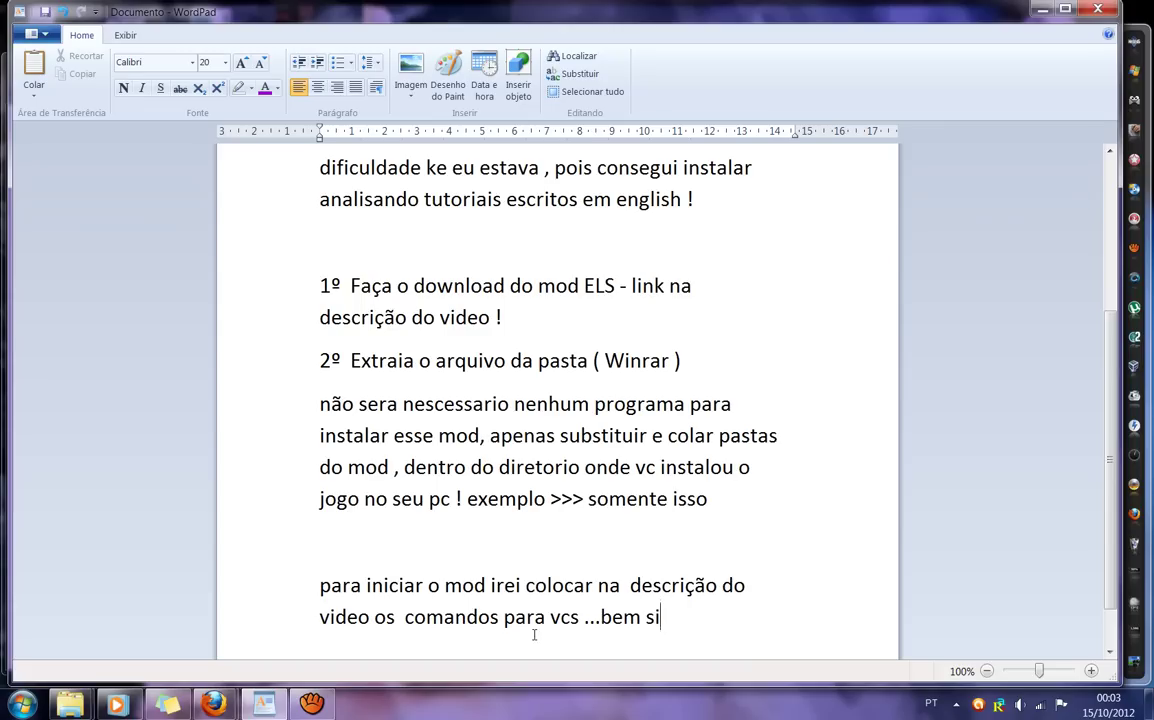
text(mples  né)
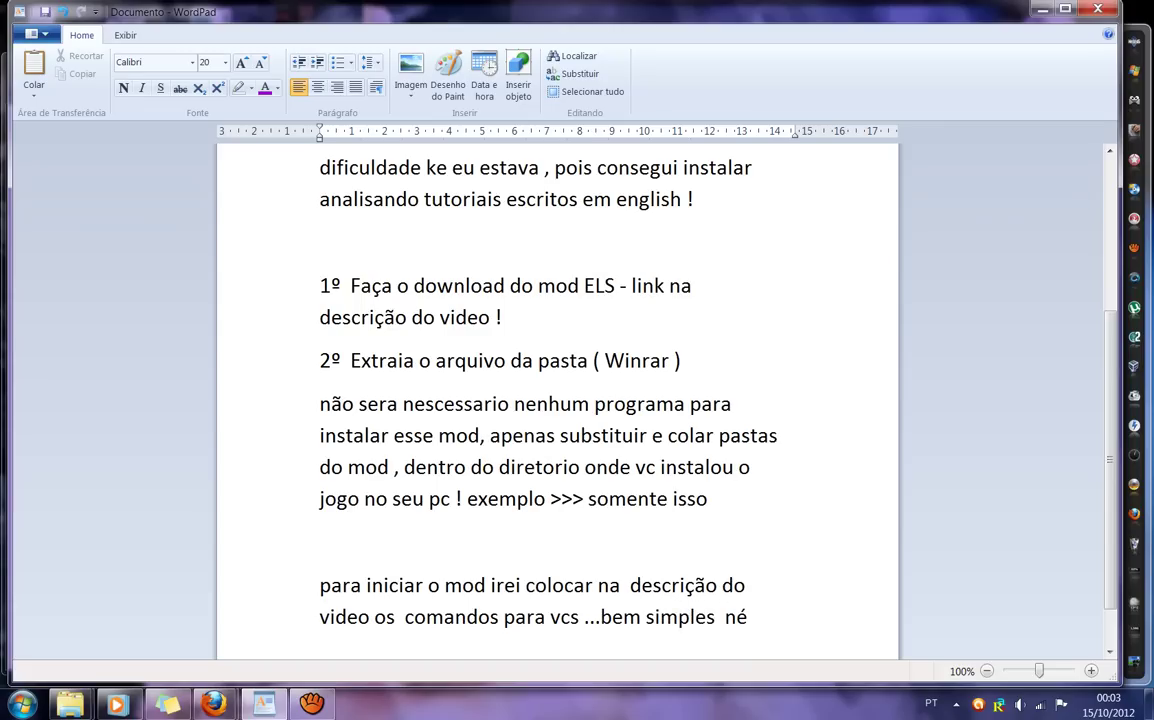
text( ...kkkkkk  )
text(até)
text( mais)
text( .....)
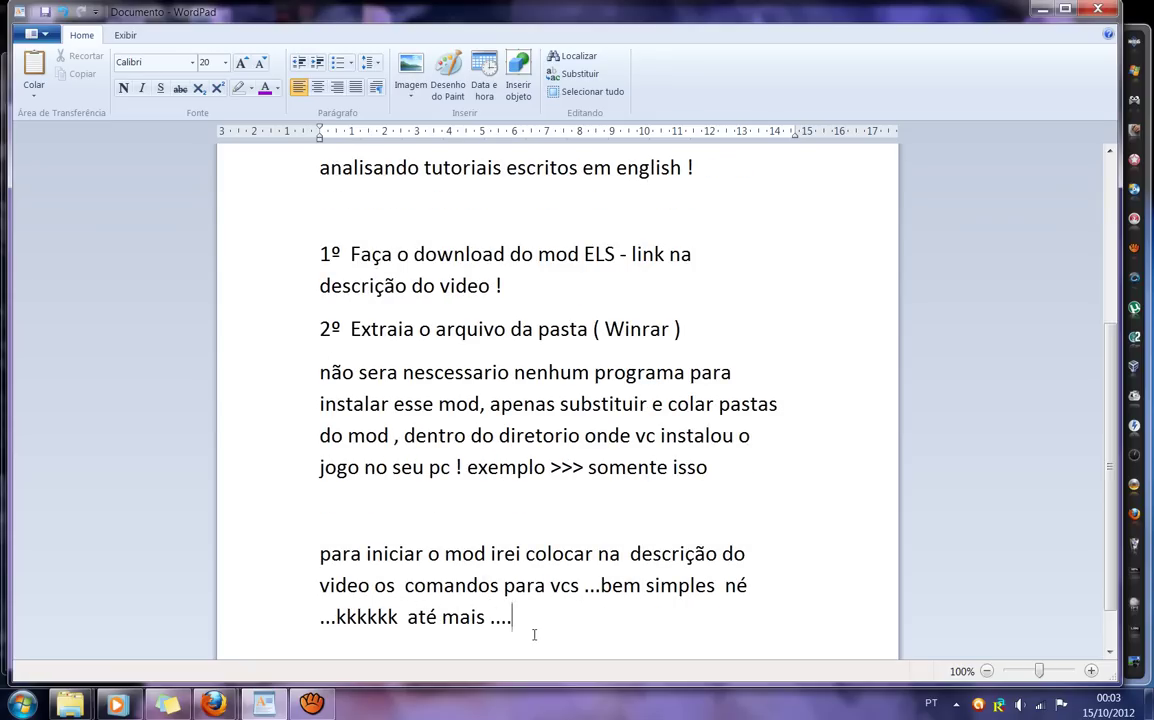